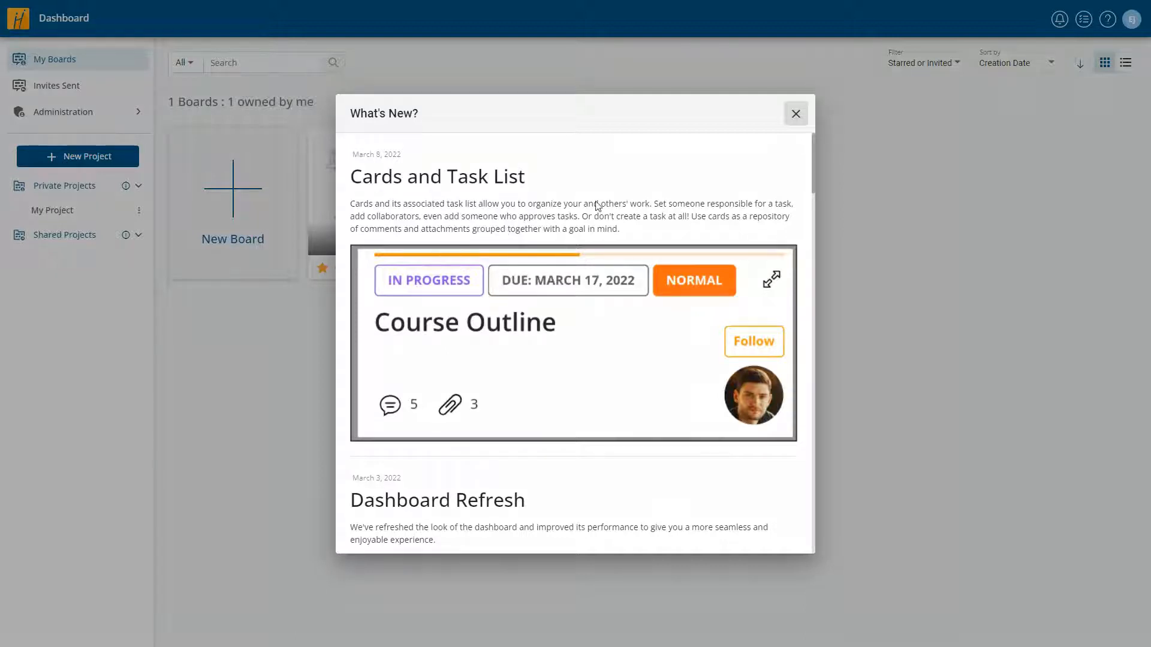
- Close the What's New announcements and step through the two guided-tour popups to End Tour
{"action": "left_click_drag", "start_coordinate": [814, 176], "coordinate": [815, 312]}
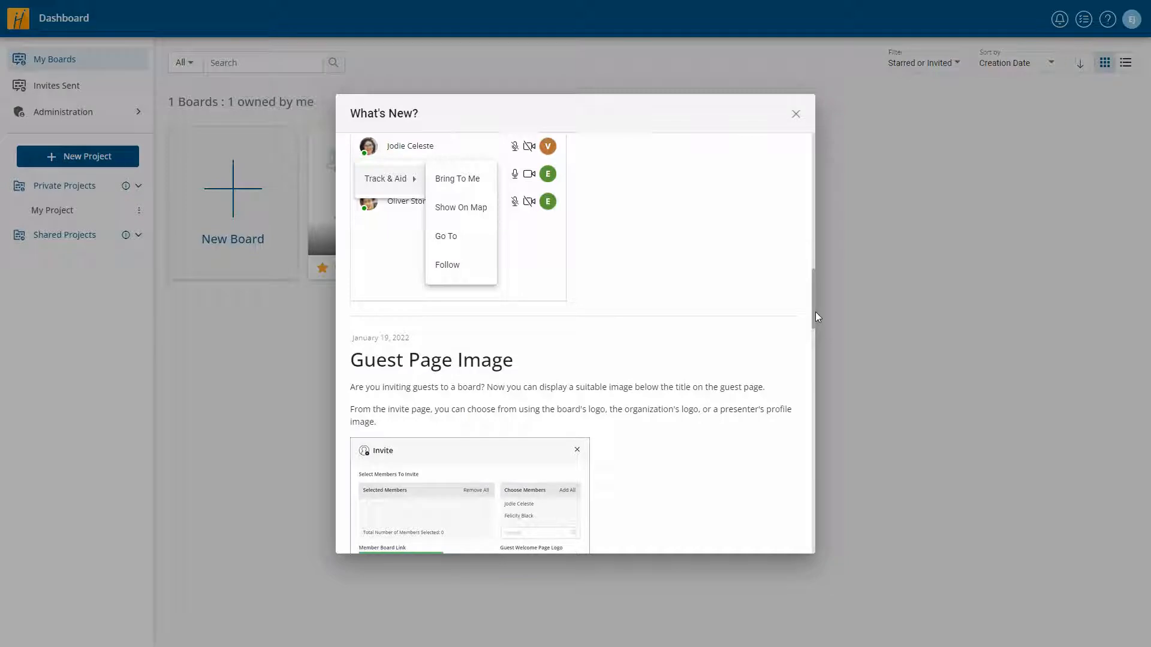
{"action": "left_click", "coordinate": [795, 115]}
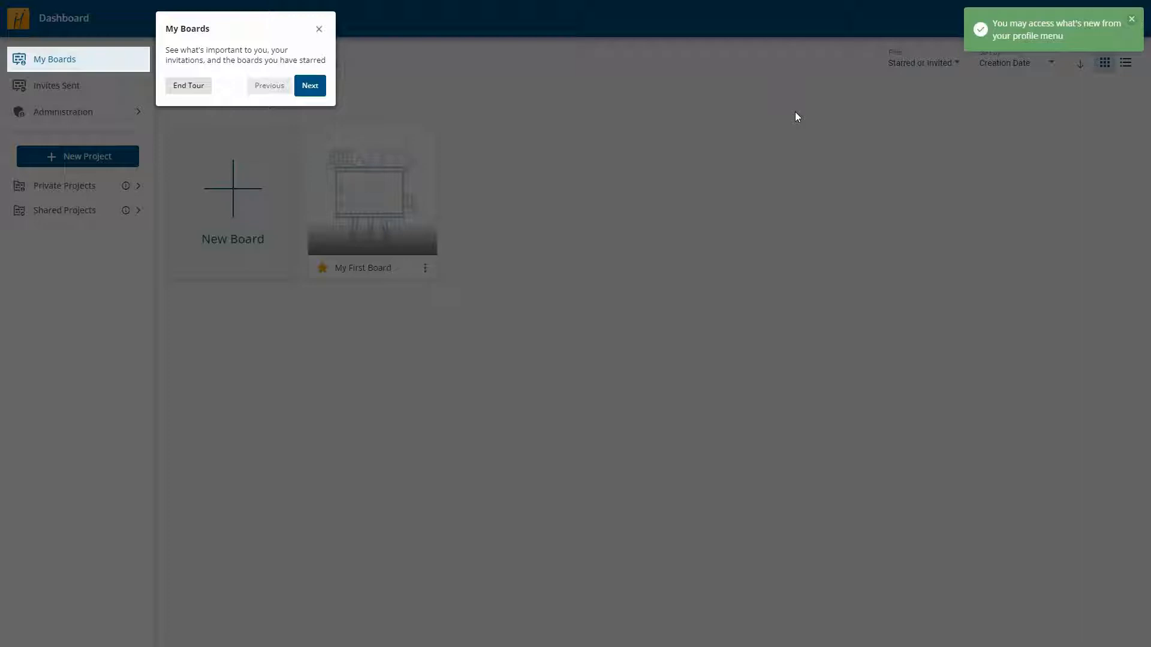
{"action": "left_click", "coordinate": [310, 86]}
{"action": "left_click", "coordinate": [459, 235]}
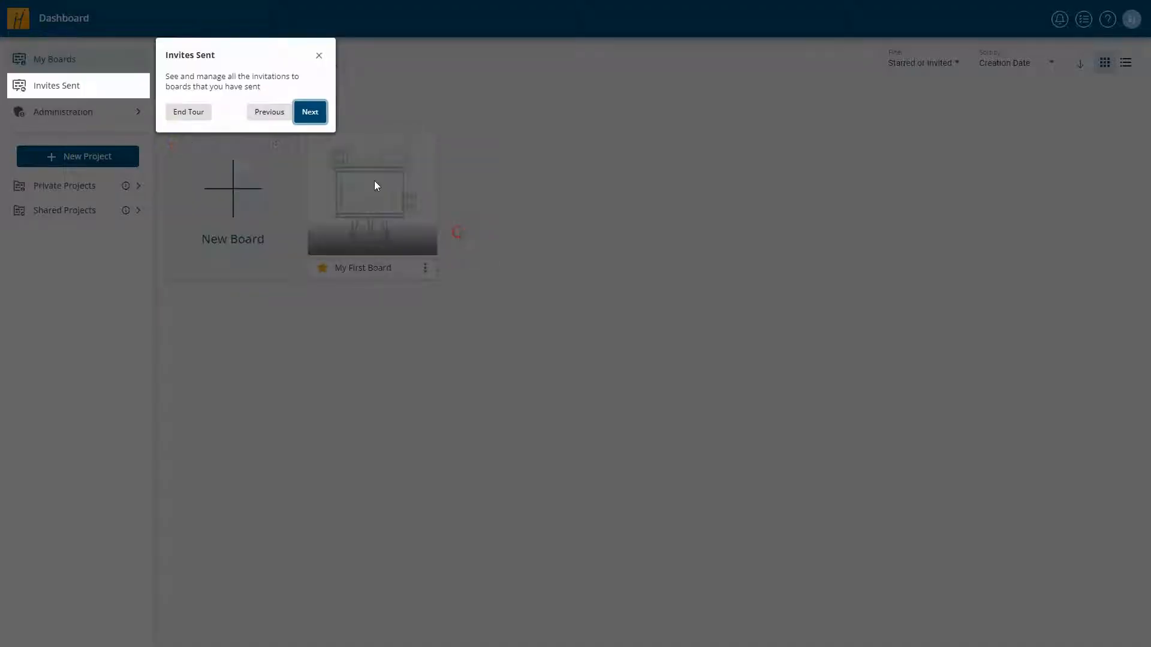
{"action": "left_click", "coordinate": [188, 112]}
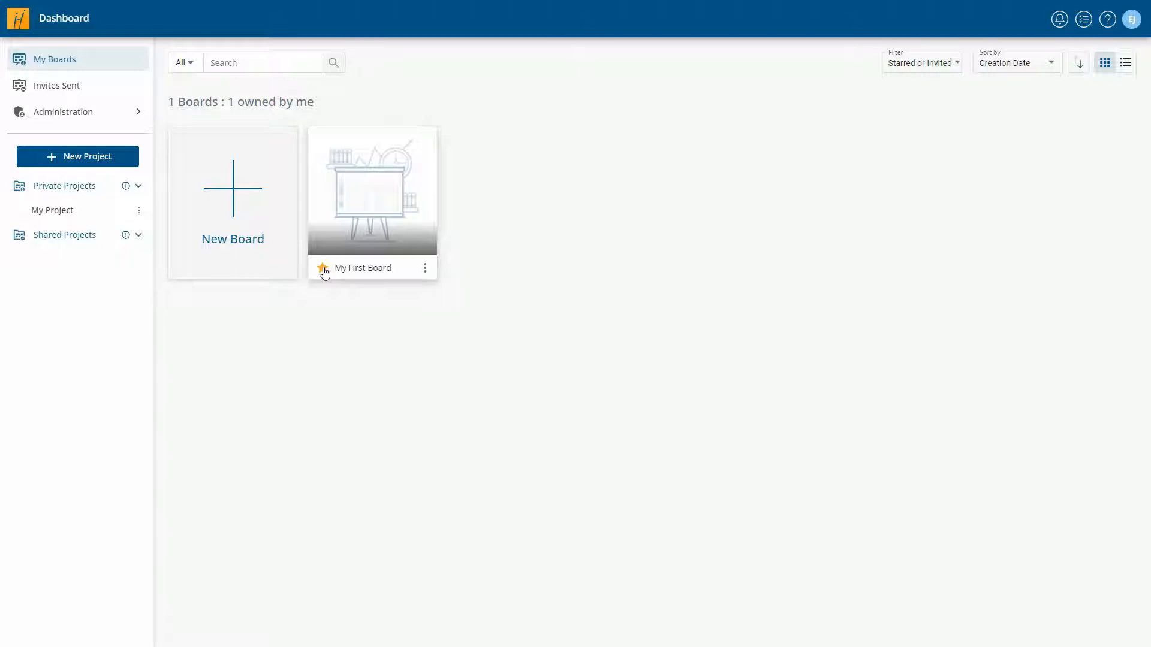
{"action": "left_click", "coordinate": [248, 63]}
{"action": "type", "text": "firs"}
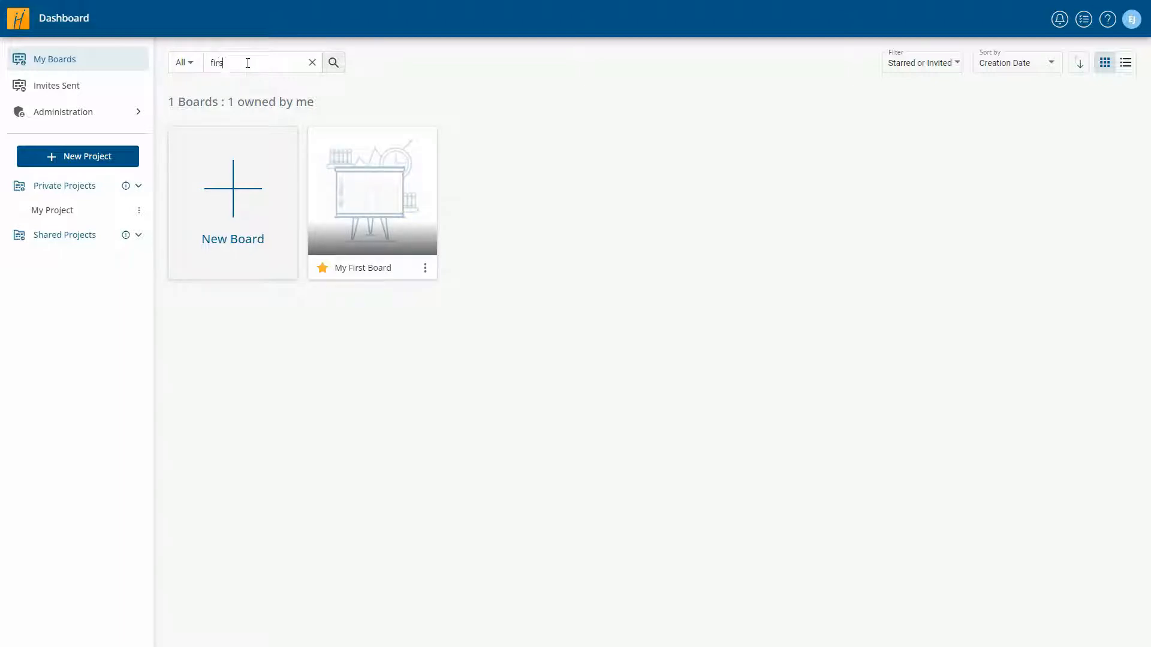
{"action": "type", "text": "t"}
{"action": "left_click", "coordinate": [333, 60]}
{"action": "left_click", "coordinate": [312, 62]}
{"action": "left_click", "coordinate": [912, 56]}
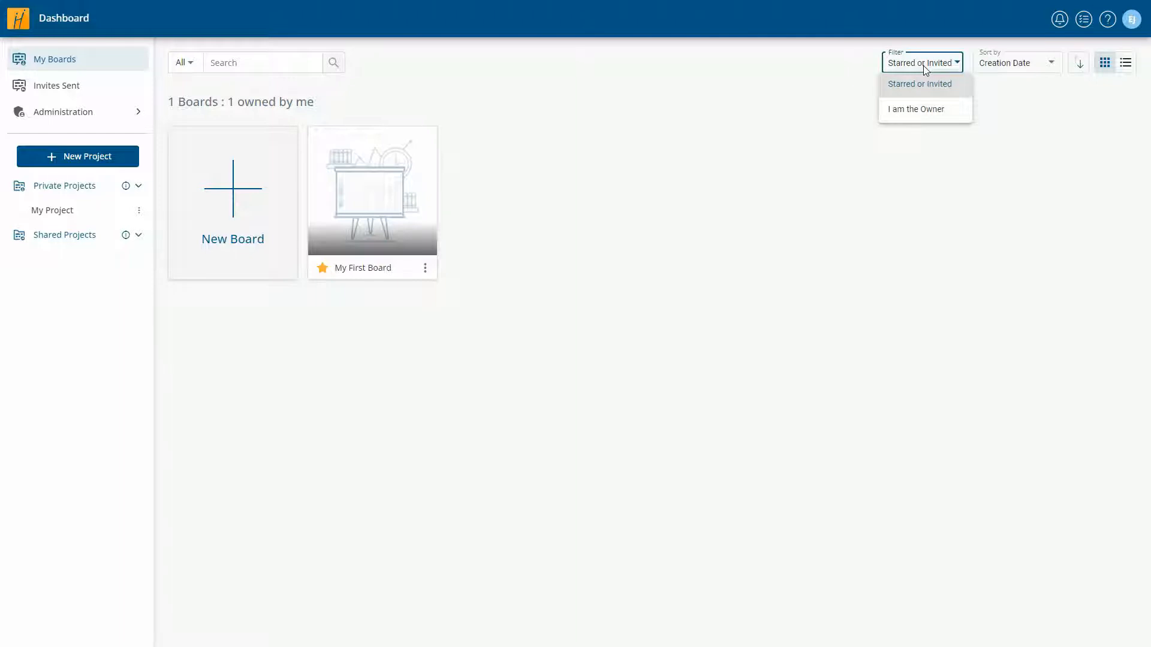
{"action": "left_click", "coordinate": [1004, 66]}
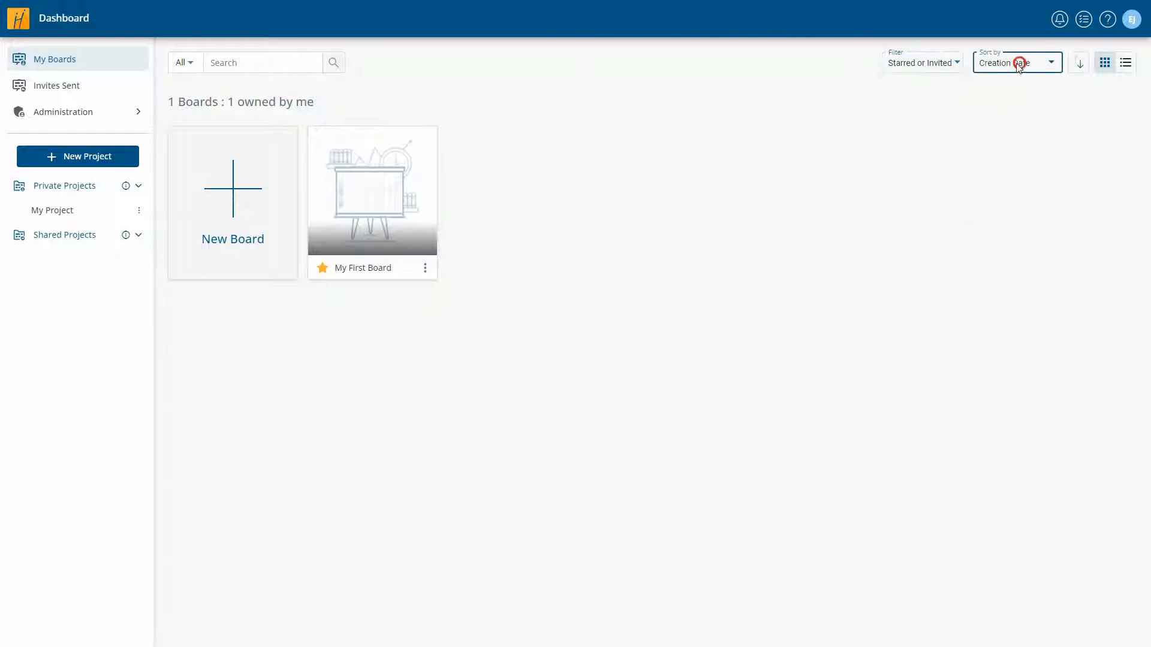
{"action": "left_click", "coordinate": [1021, 64]}
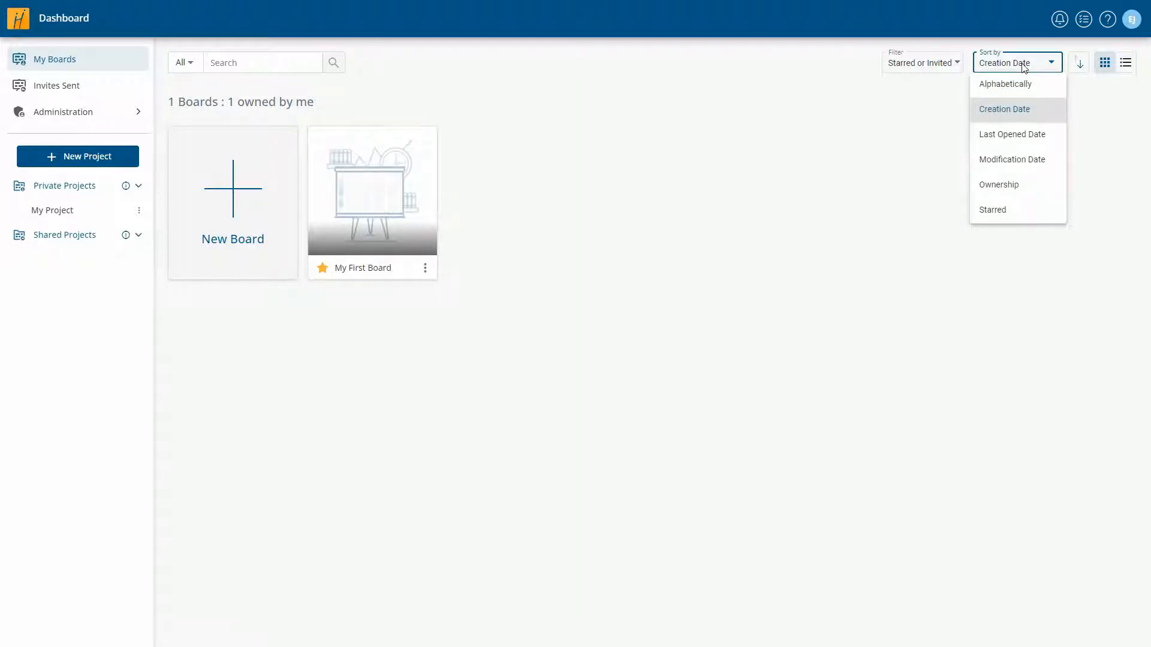
{"action": "left_click", "coordinate": [1079, 63]}
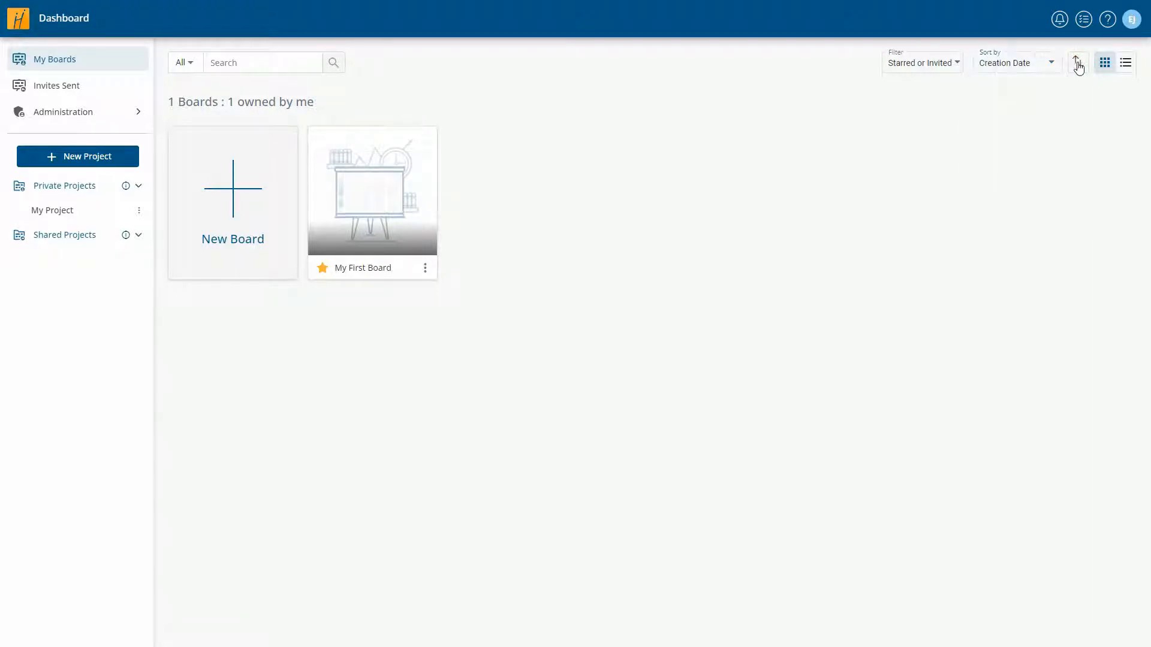
{"action": "left_click", "coordinate": [1078, 64]}
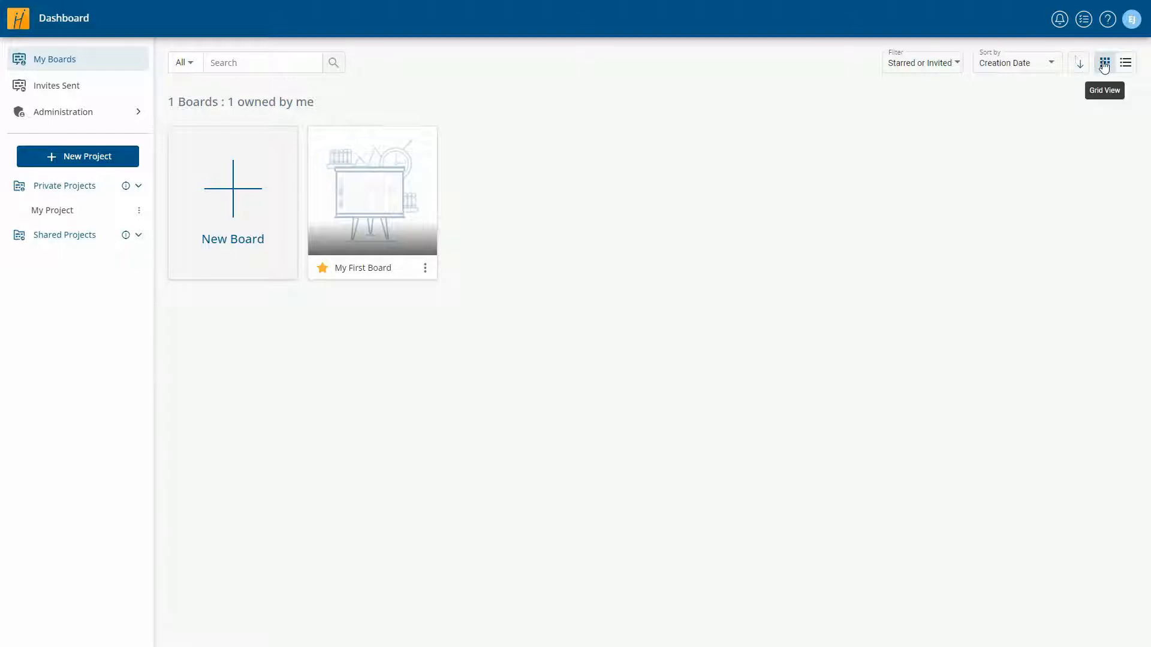
{"action": "left_click", "coordinate": [1126, 64]}
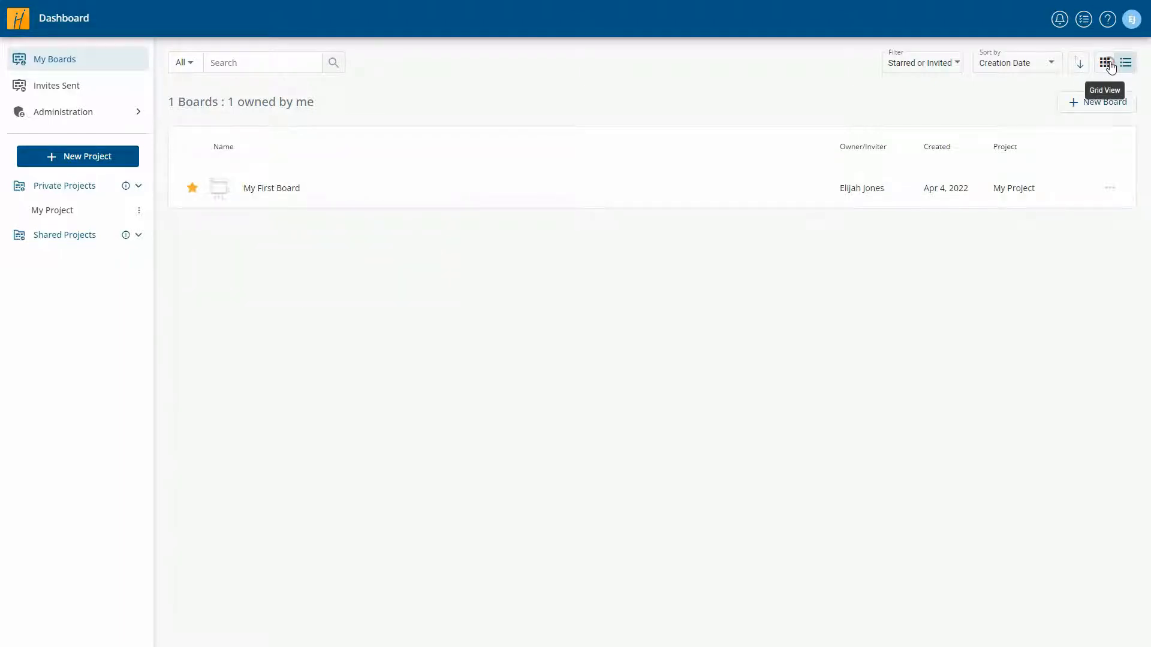
{"action": "left_click", "coordinate": [1105, 63]}
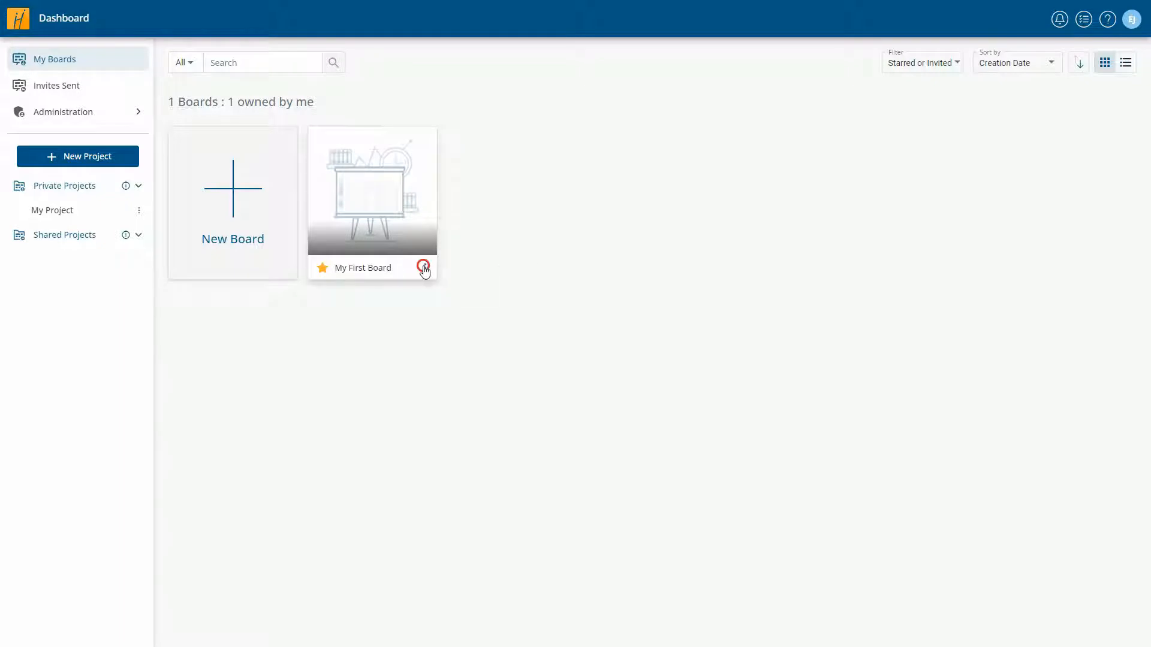
- Upload BoardImage.jpg as My First Board's thumbnail from its About details
{"action": "left_click", "coordinate": [425, 268]}
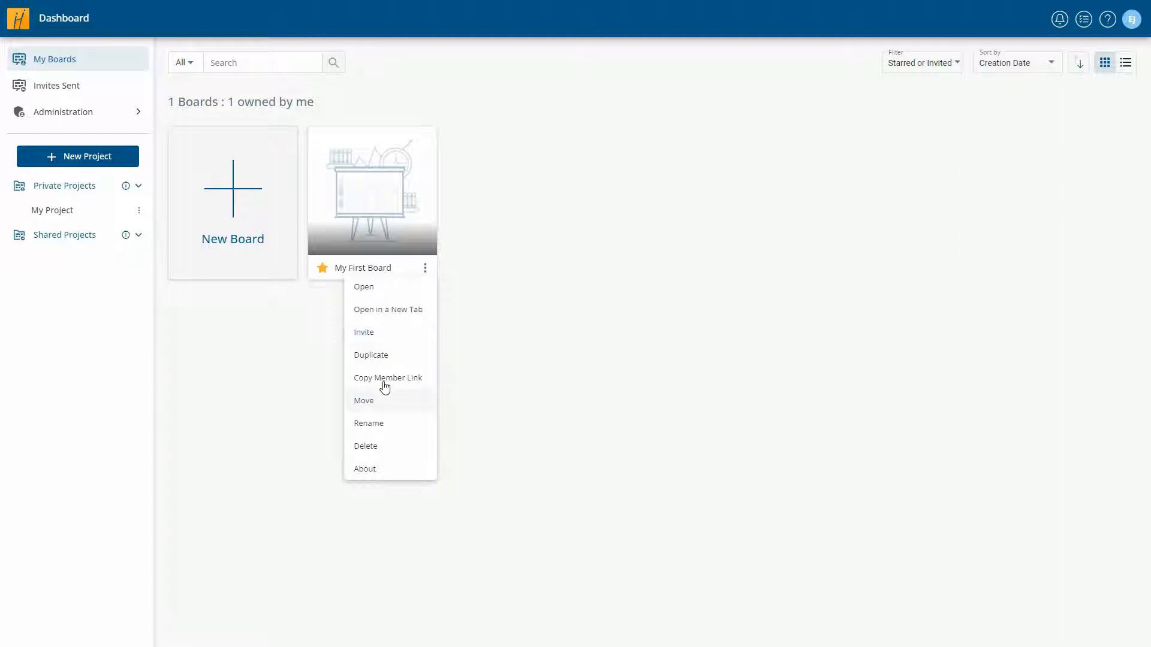
{"action": "left_click", "coordinate": [383, 472]}
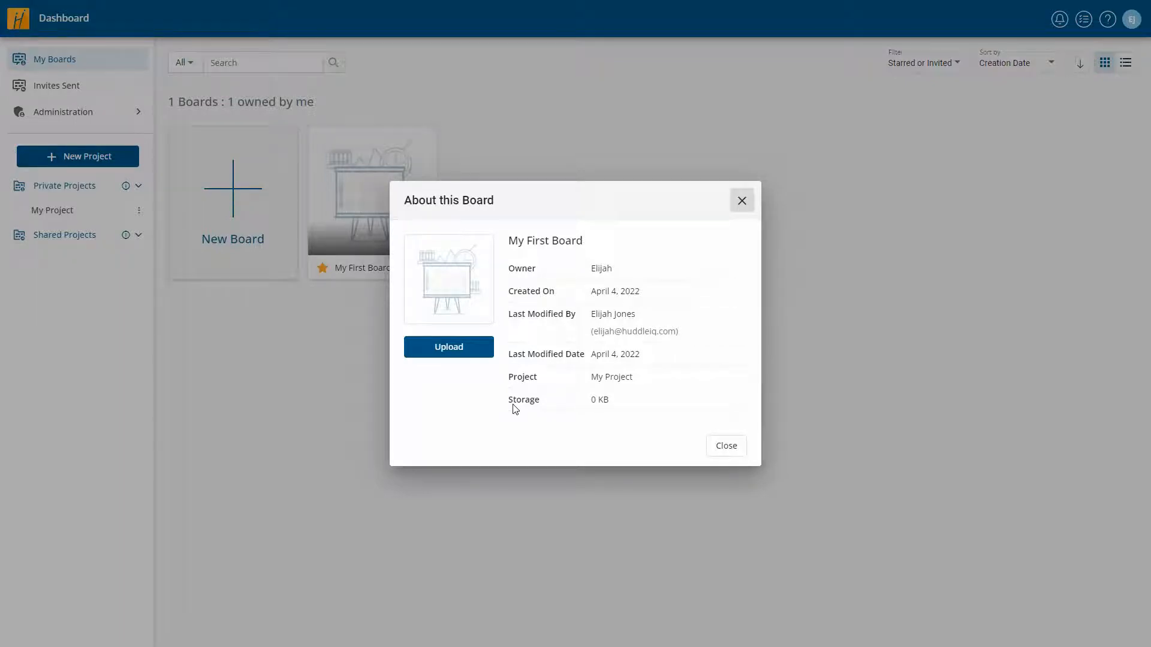
{"action": "left_click", "coordinate": [456, 351]}
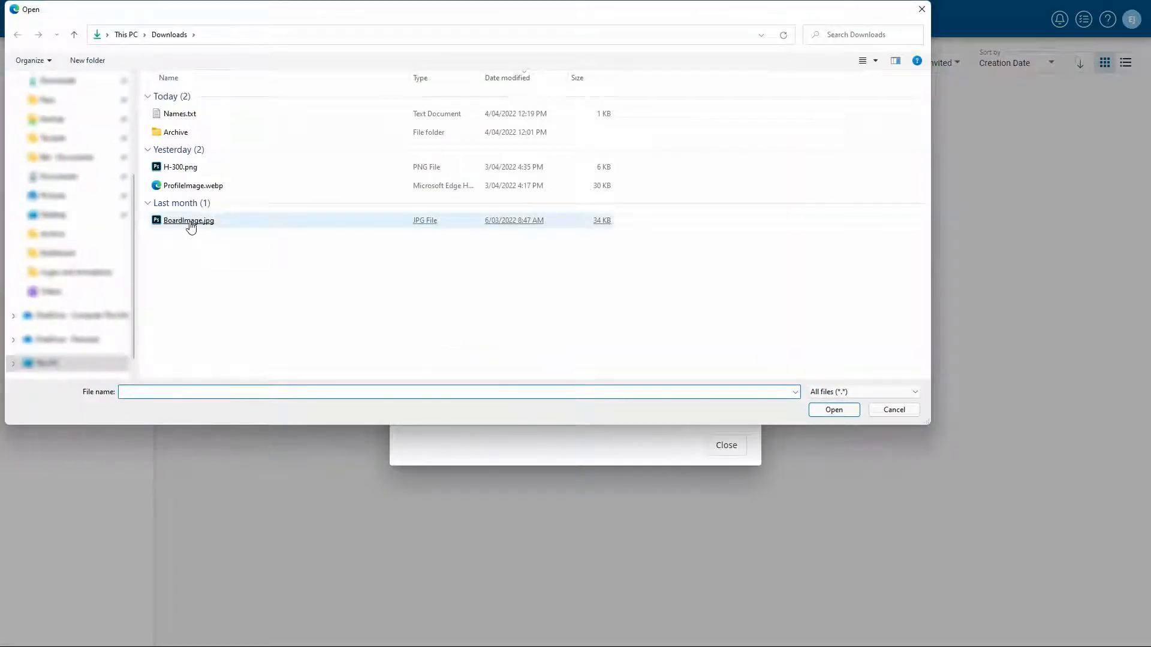
{"action": "double_click", "coordinate": [190, 221]}
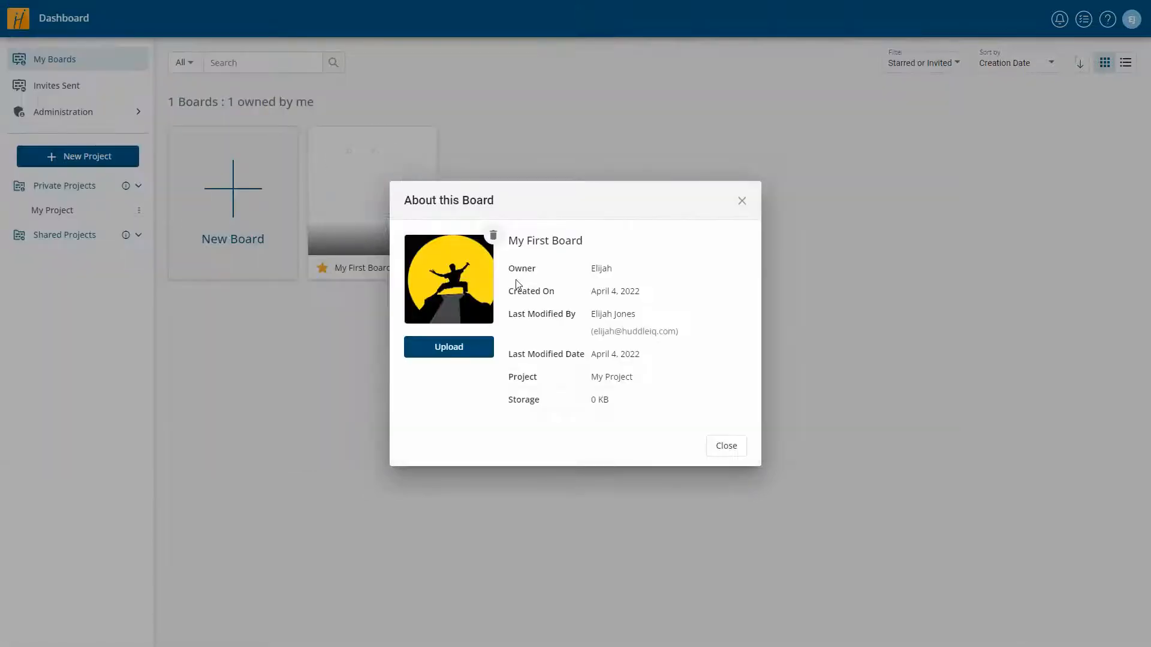
{"action": "left_click", "coordinate": [717, 446]}
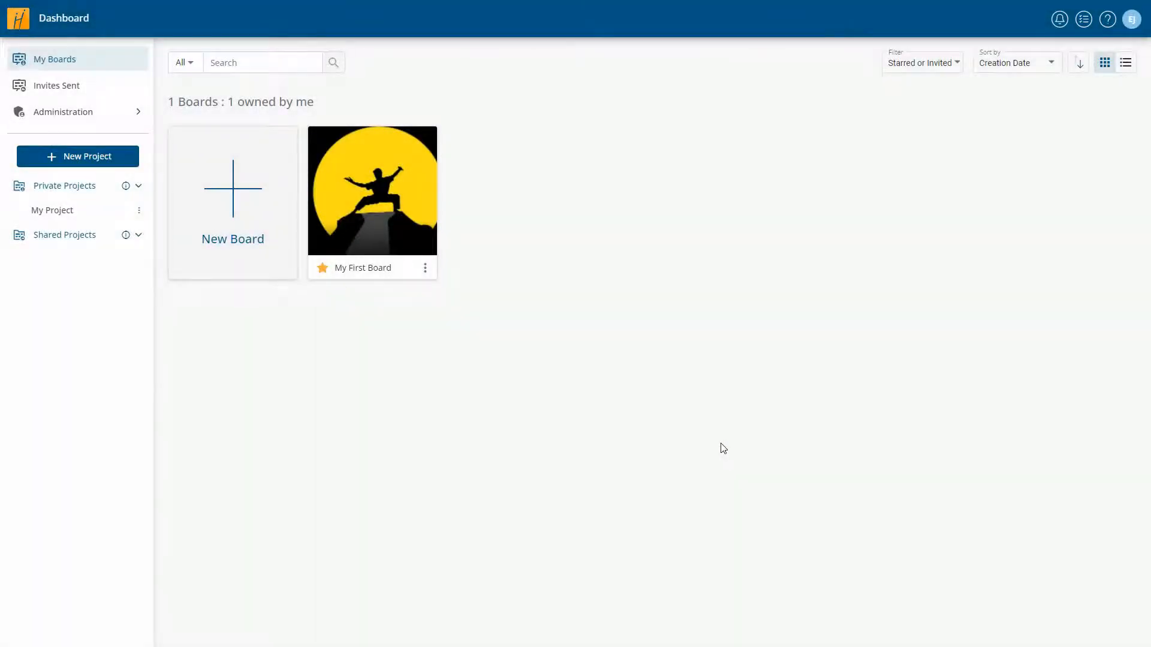
- Open the Organization Profile, keeping Australian Eastern Standard Time as the default timezone
{"action": "left_click", "coordinate": [78, 121]}
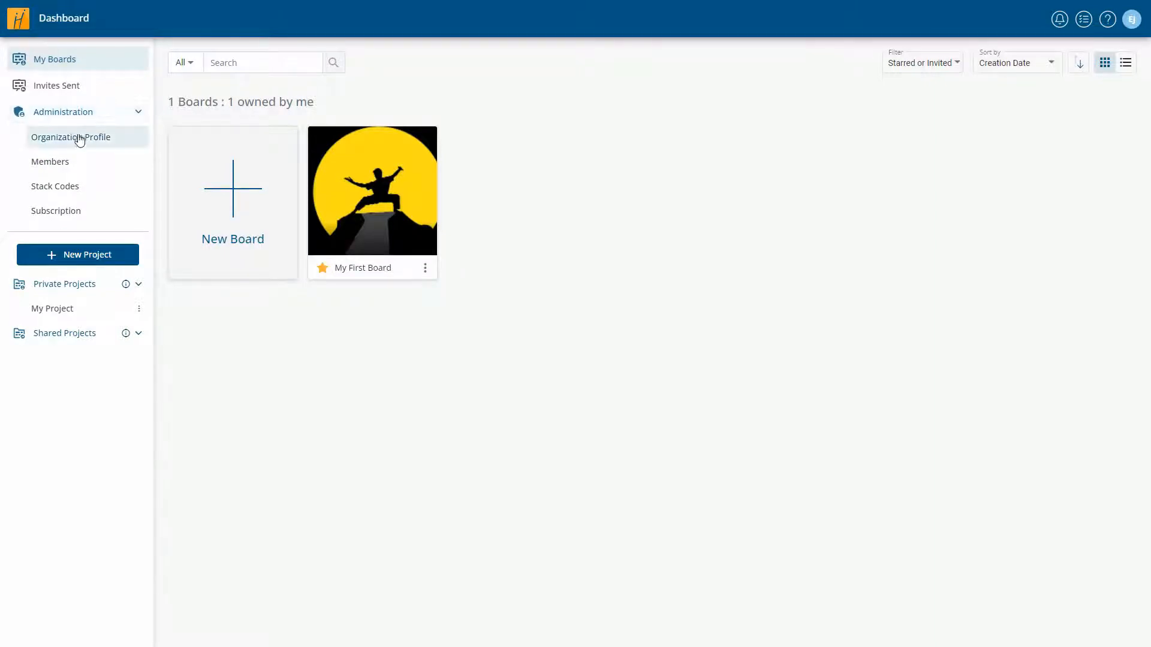
{"action": "left_click", "coordinate": [78, 140]}
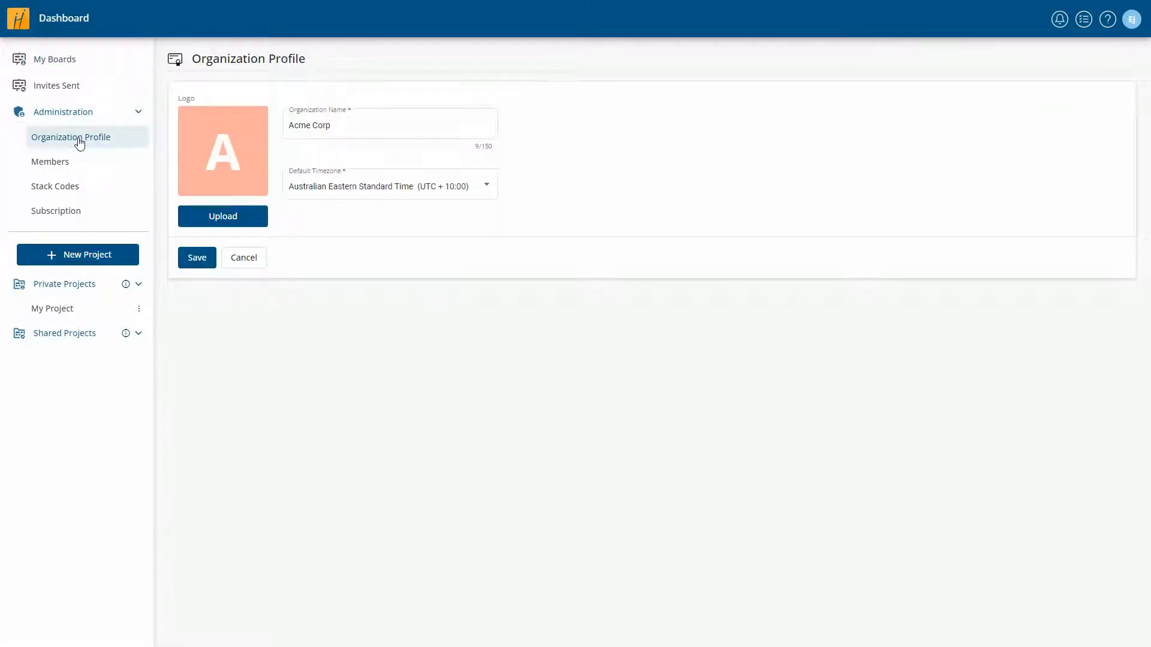
{"action": "left_click", "coordinate": [330, 128]}
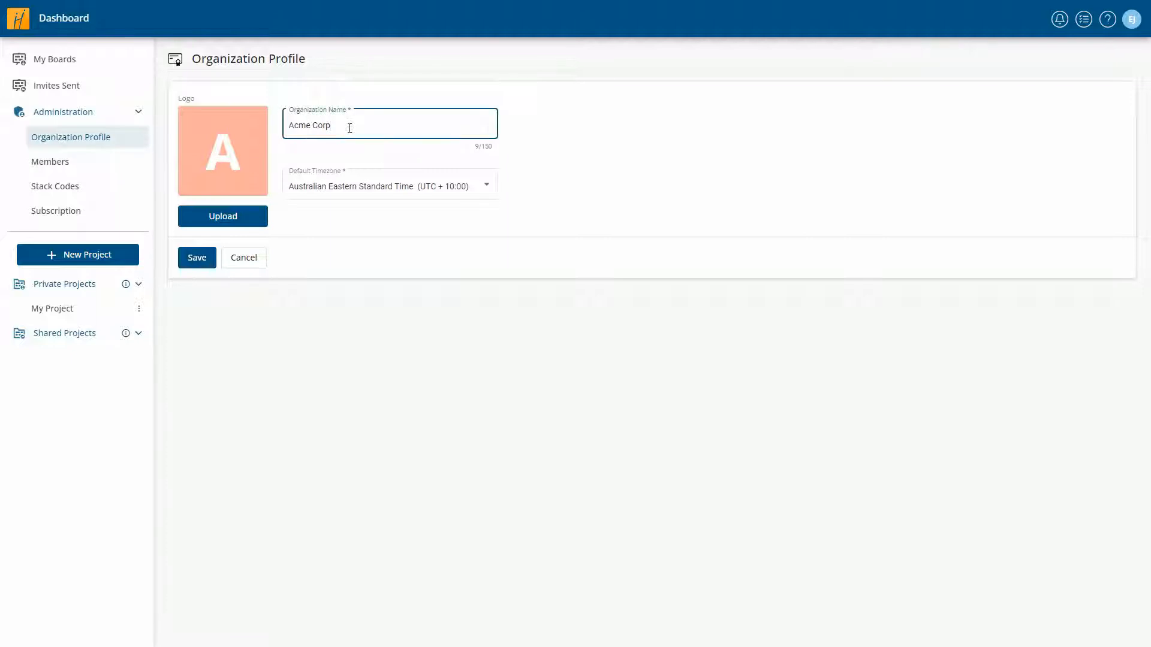
{"action": "left_click", "coordinate": [389, 192]}
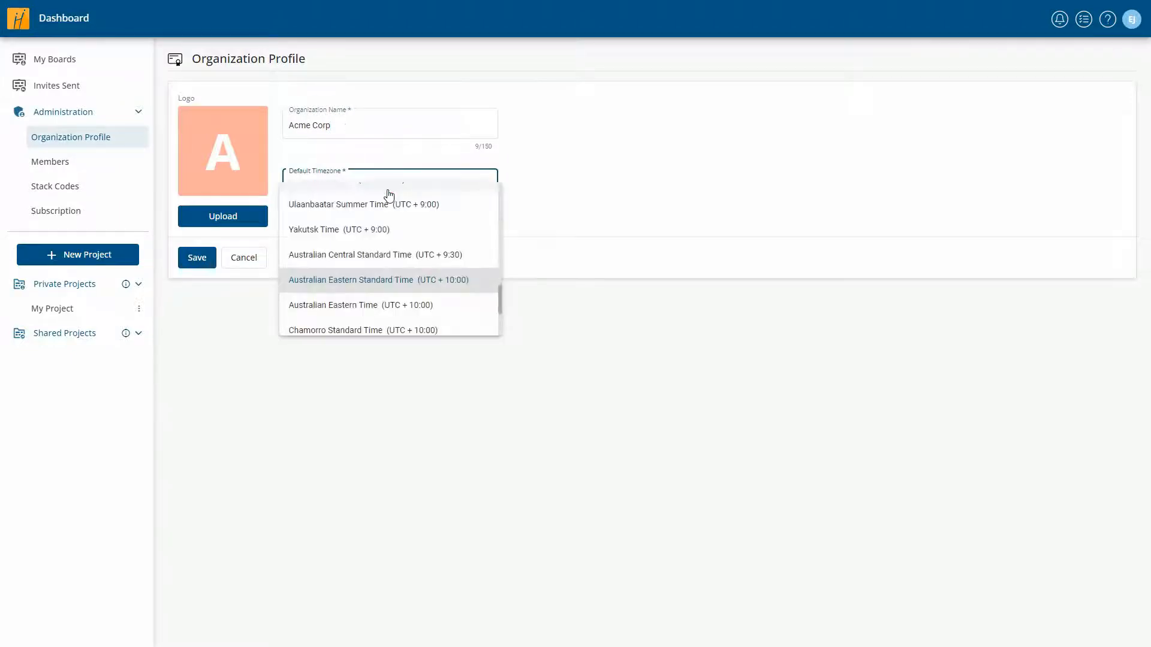
{"action": "left_click", "coordinate": [255, 291]}
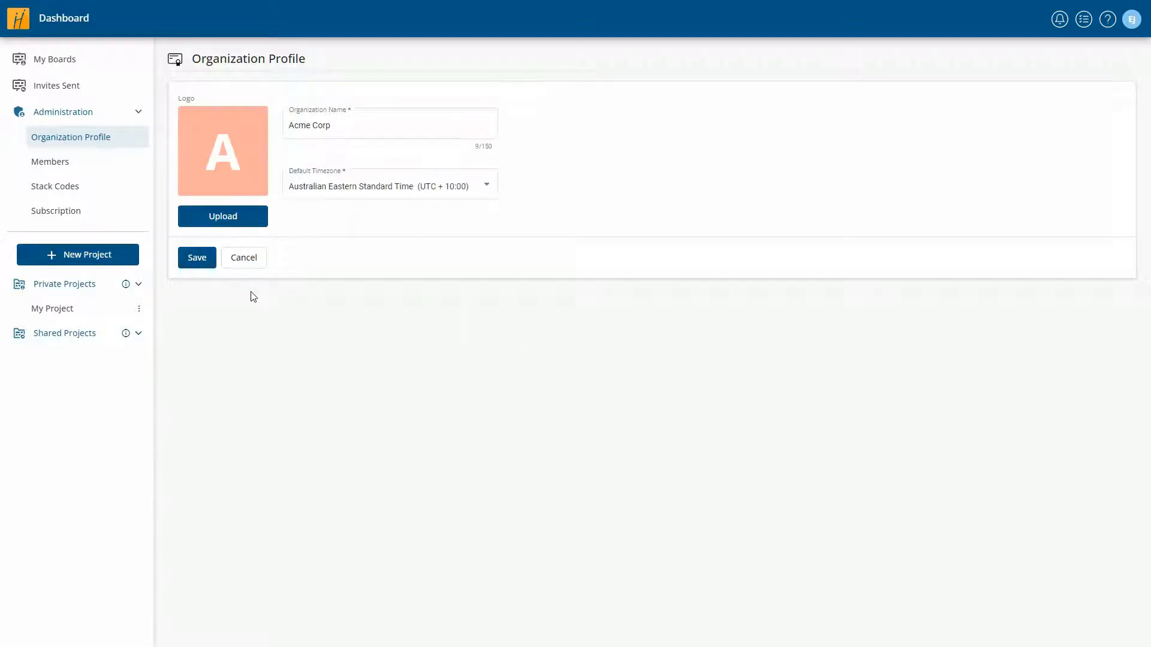
- Upload H-300.png as the organization logo, save the profile, and go to Members
{"action": "left_click", "coordinate": [230, 214]}
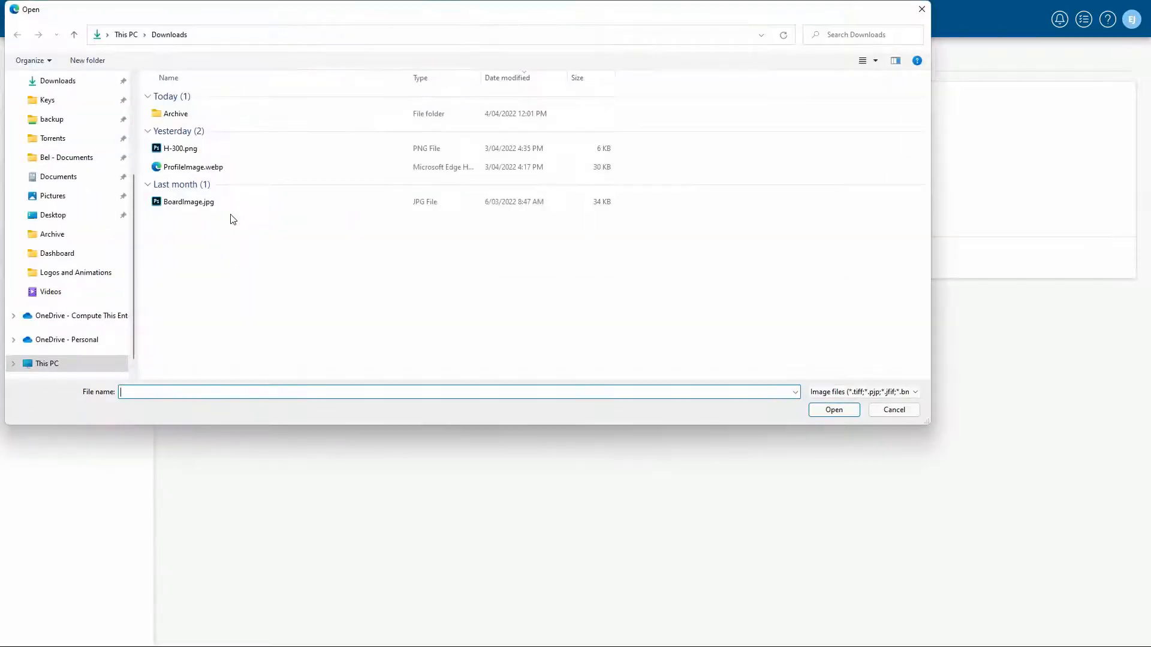
{"action": "double_click", "coordinate": [183, 150]}
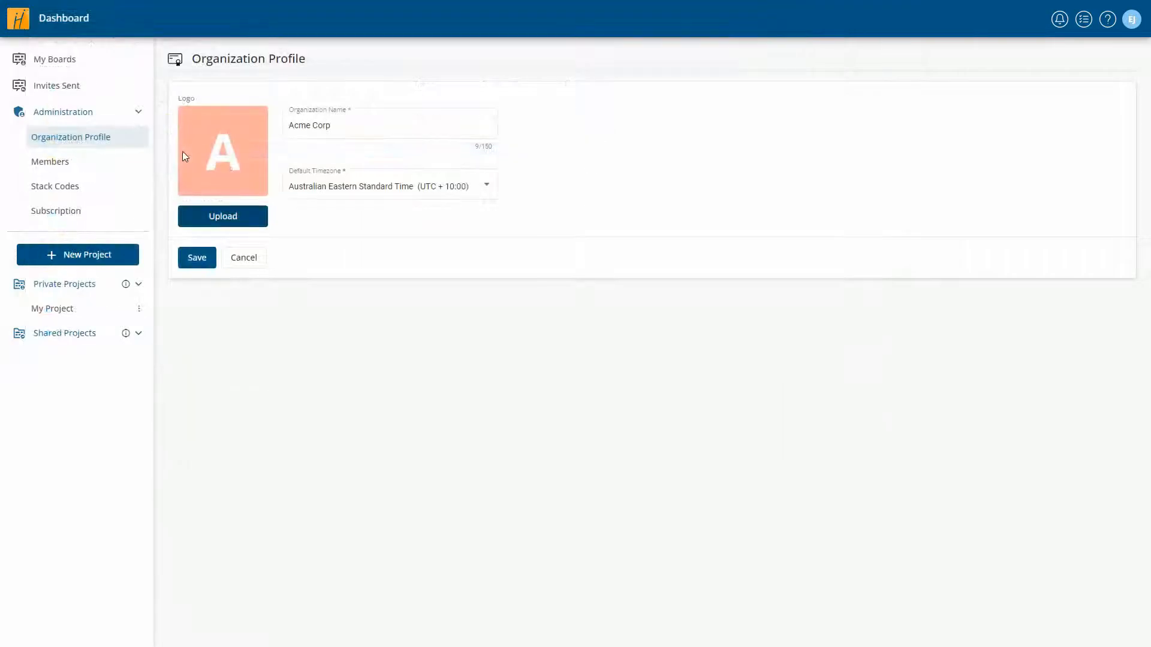
{"action": "left_click", "coordinate": [202, 265]}
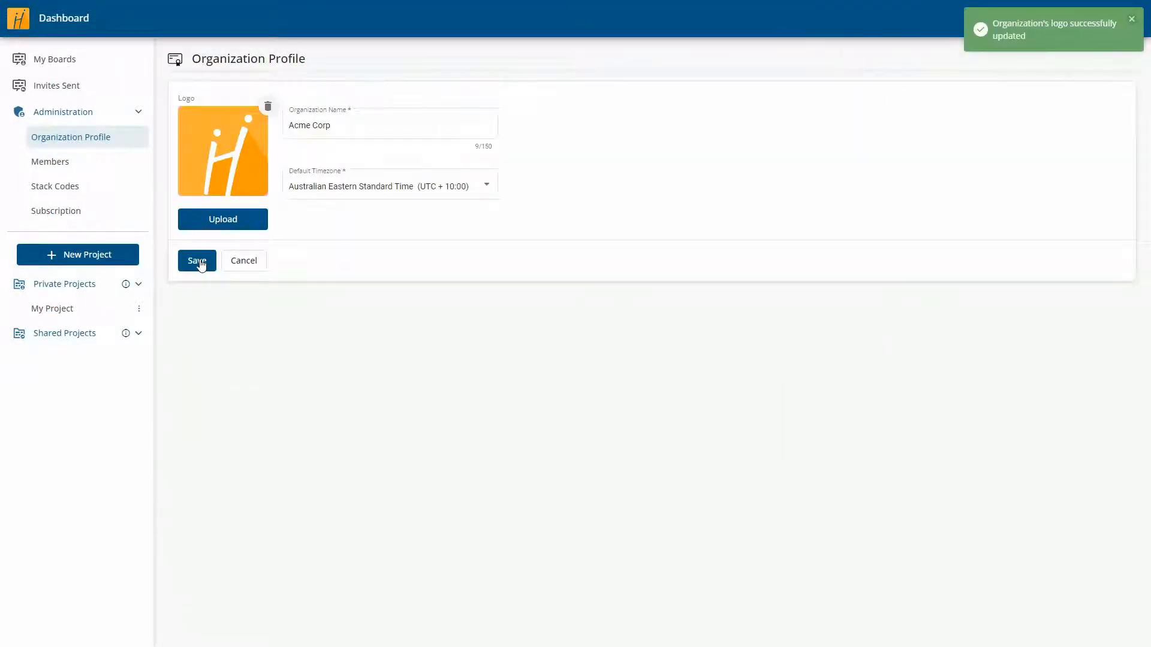
{"action": "left_click", "coordinate": [64, 167]}
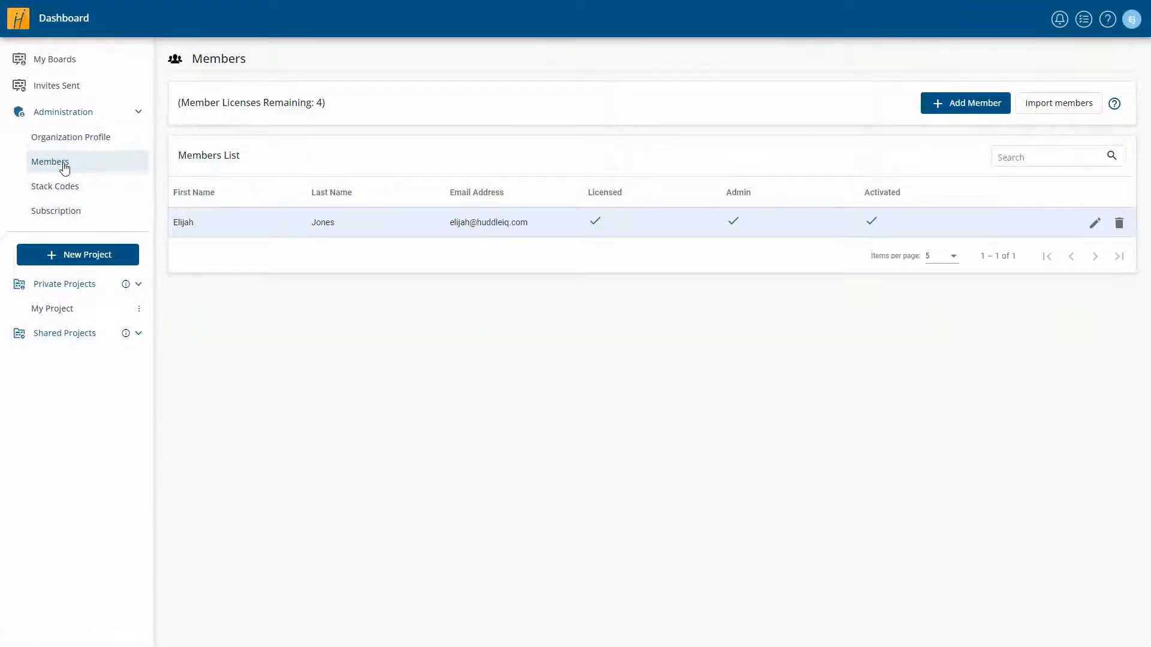
- Add a new member, entering their first name, last name and e-mail address
{"action": "left_click", "coordinate": [962, 104]}
{"action": "left_click", "coordinate": [557, 261]}
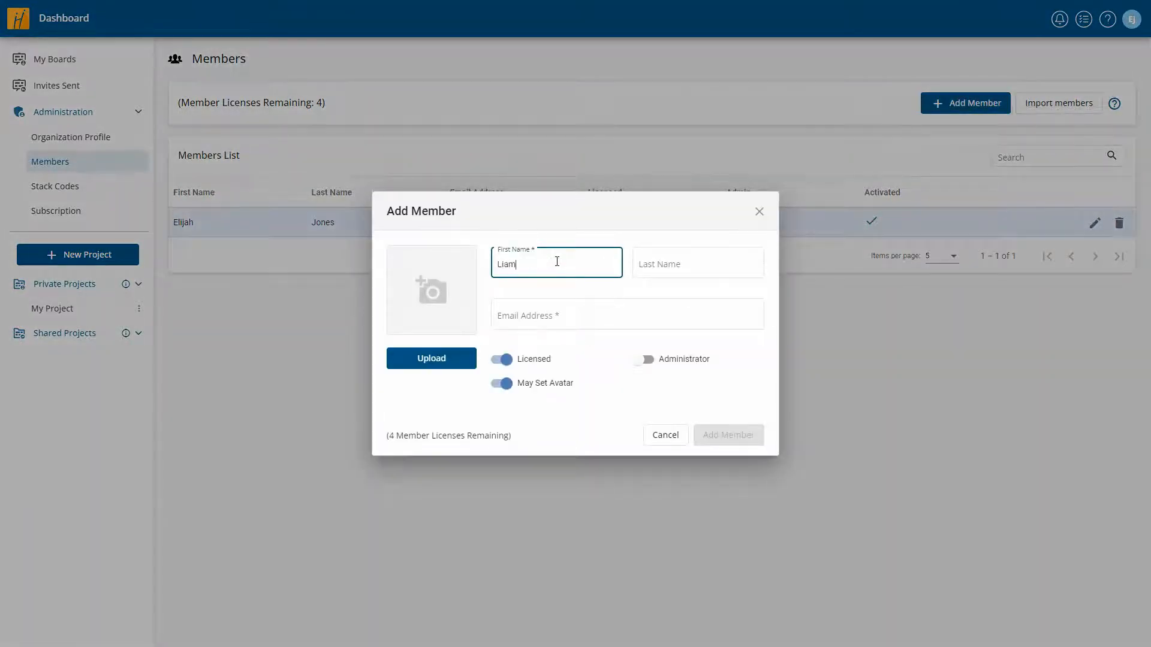
{"action": "key", "text": "Tab"}
{"action": "key", "text": "Tab"}
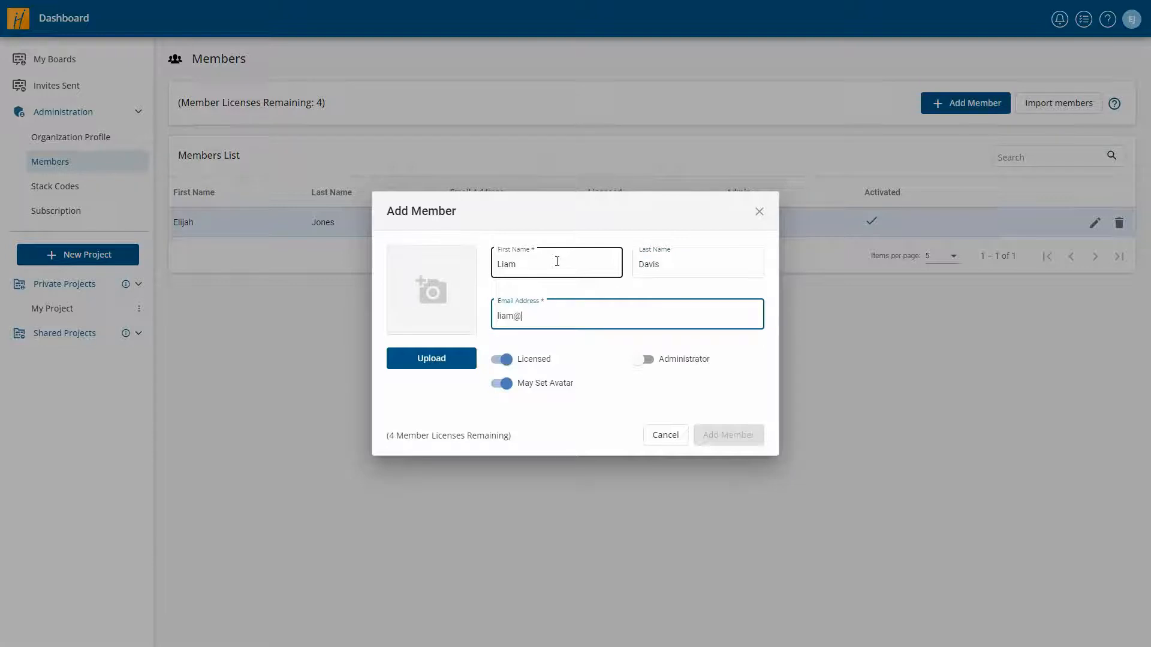
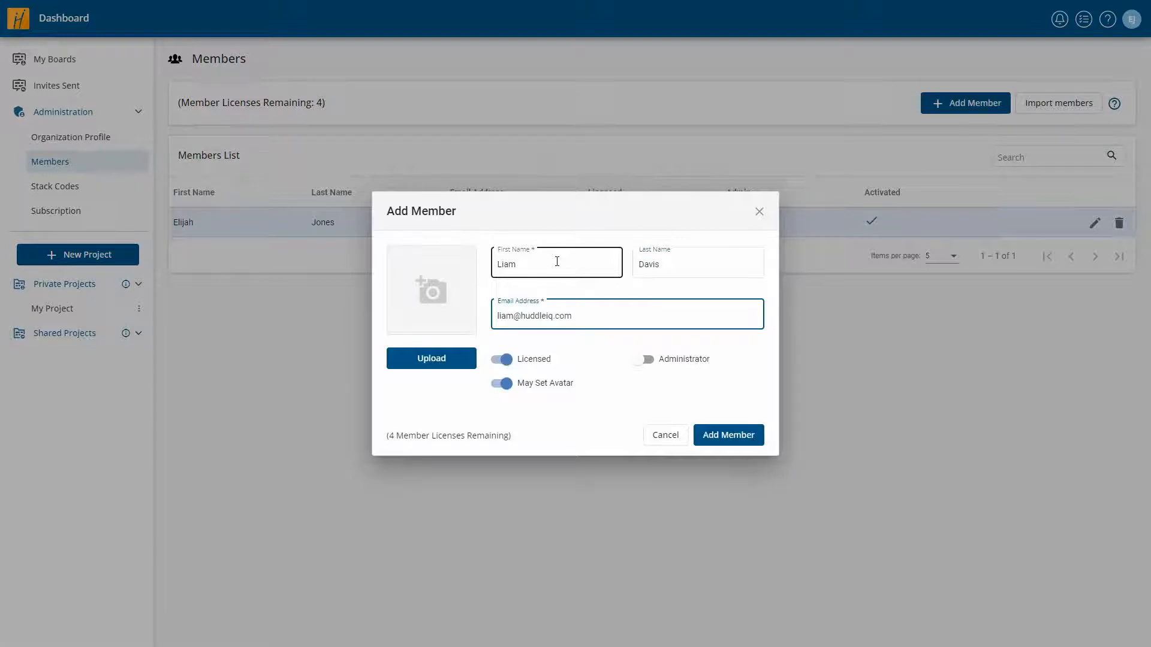
{"action": "mouse_move", "coordinate": [644, 360]}
{"action": "left_click", "coordinate": [728, 438]}
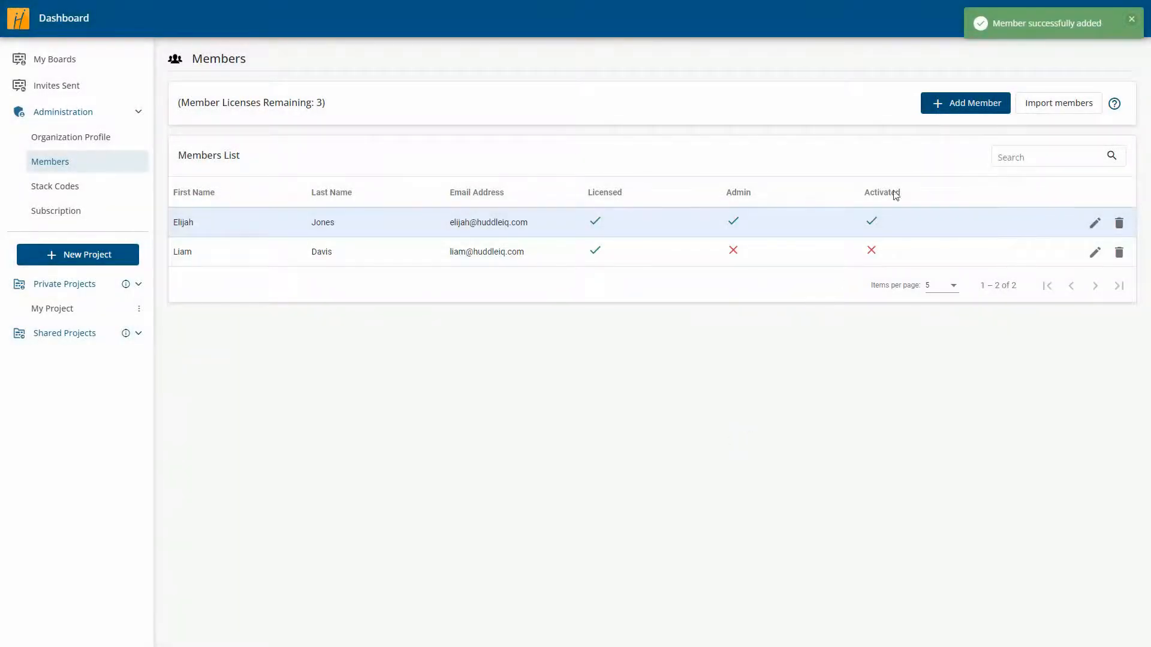
- Add a second member with first name, last name and e-mail, then edit the administrator's entry
{"action": "left_click", "coordinate": [965, 108]}
{"action": "left_click", "coordinate": [553, 263]}
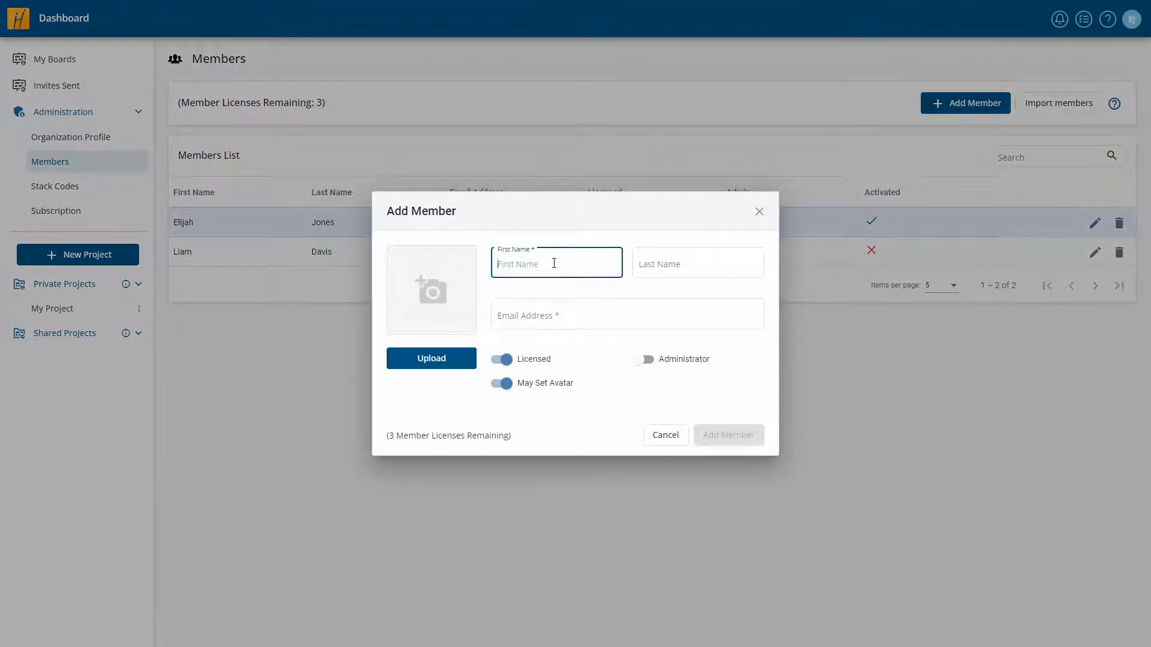
{"action": "key", "text": "Tab"}
{"action": "key", "text": "Tab"}
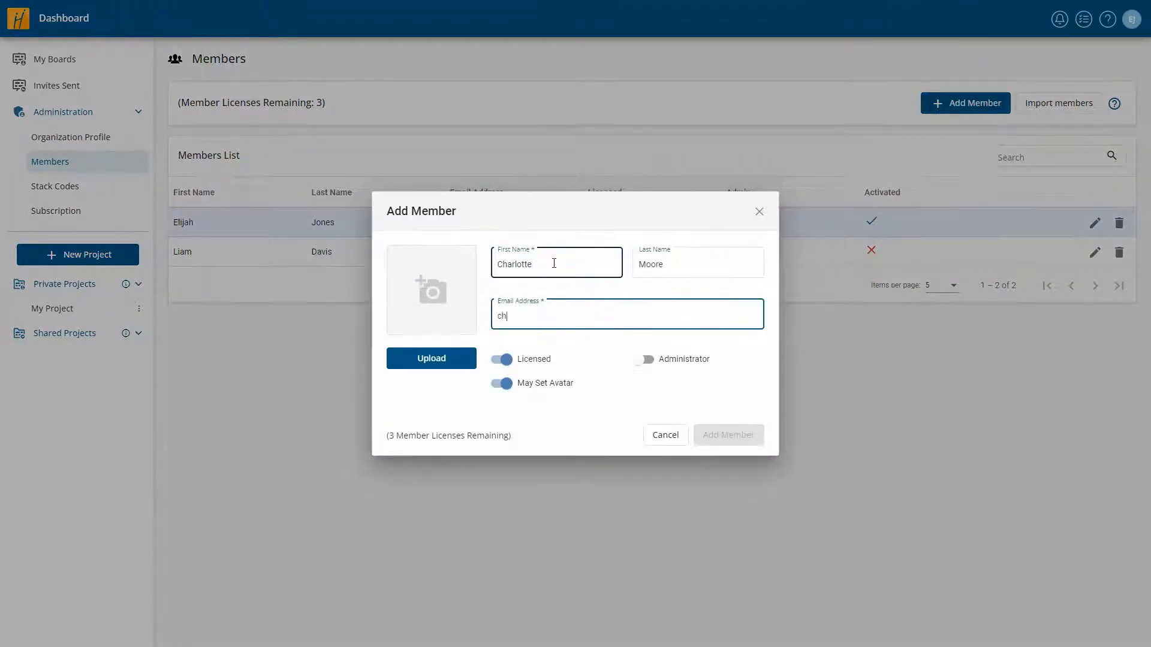
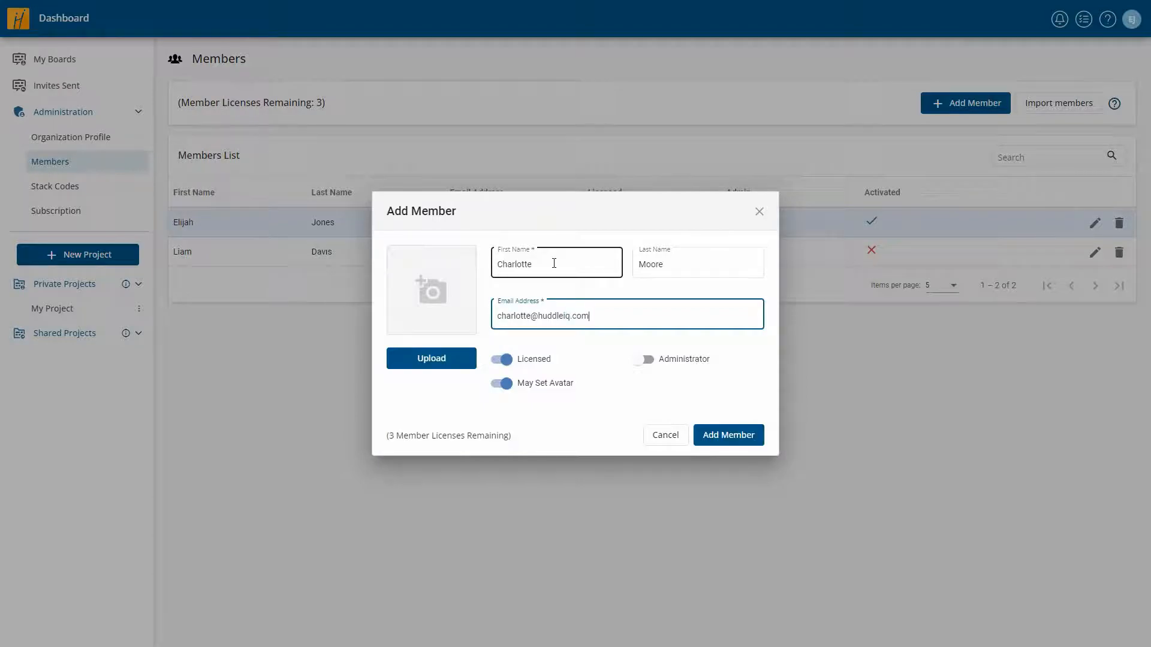
{"action": "left_click", "coordinate": [726, 434]}
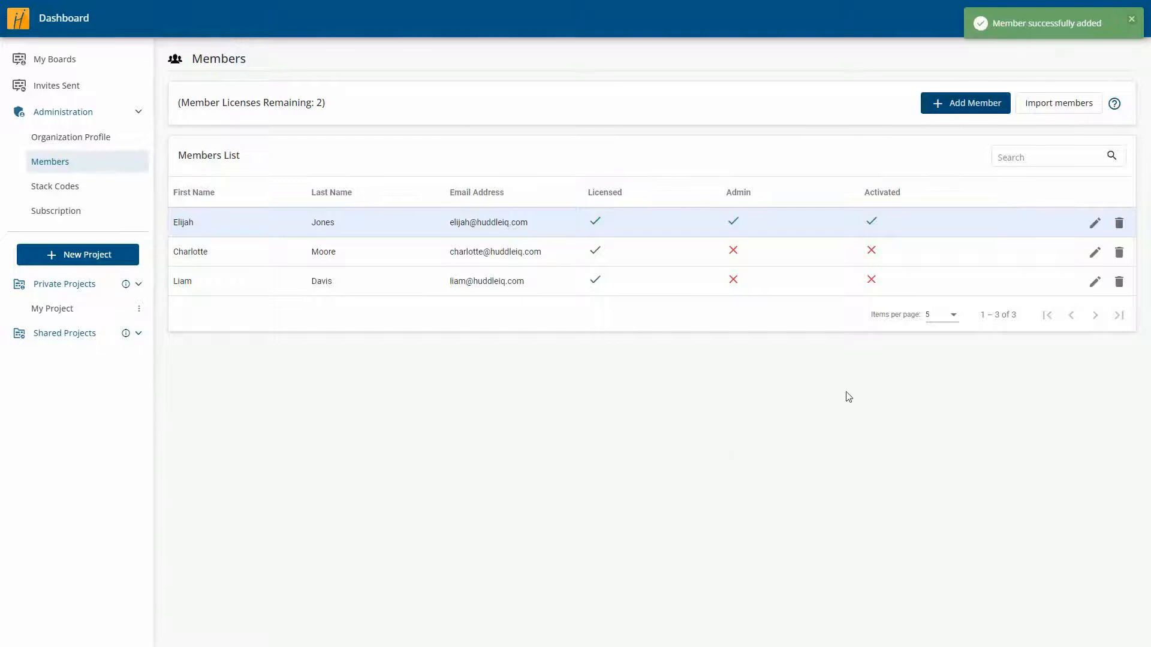
{"action": "left_click", "coordinate": [1094, 224]}
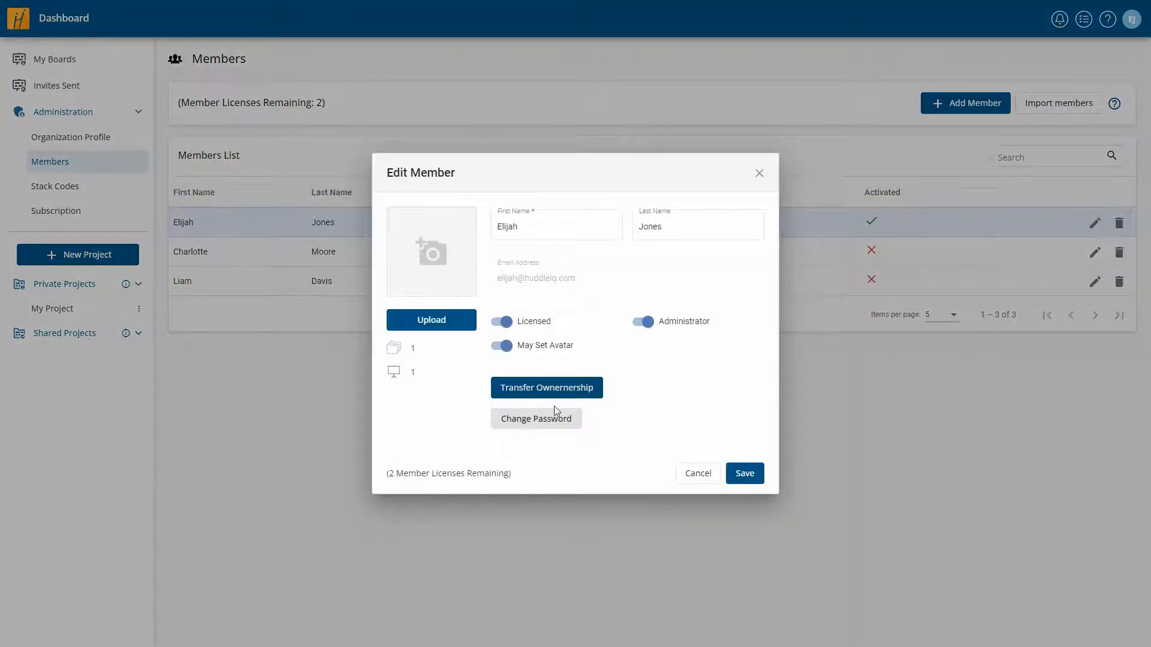
- Open Transfer Ownership for the admin, cancel it, and close Edit Member unchanged
{"action": "left_click", "coordinate": [560, 391]}
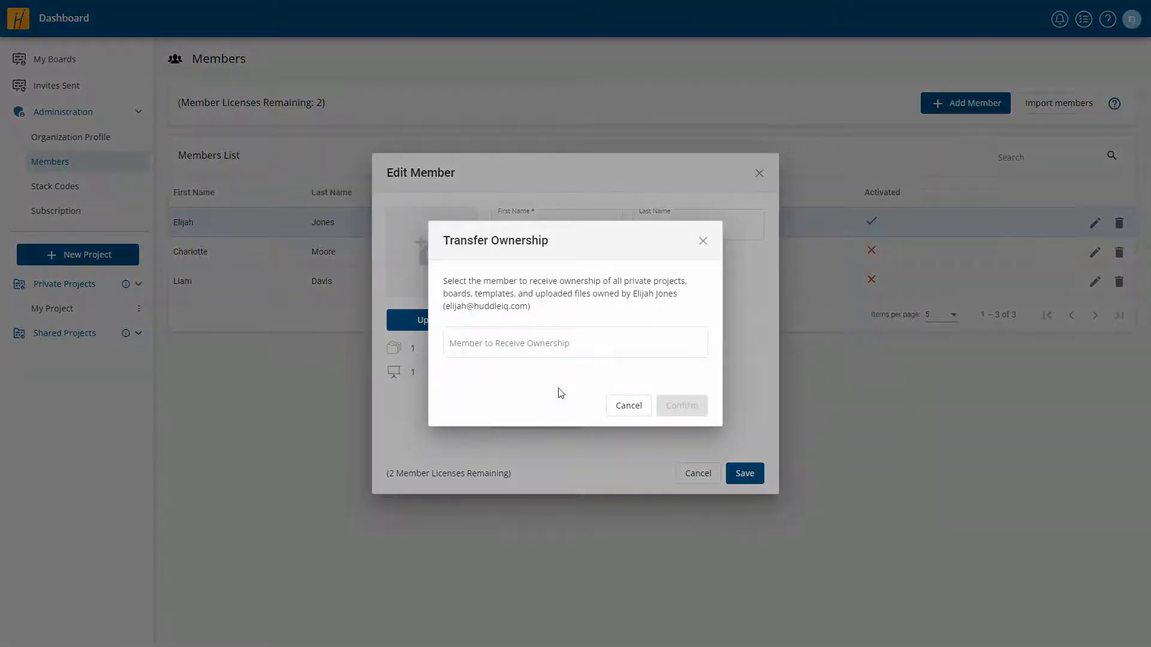
{"action": "left_click", "coordinate": [626, 407]}
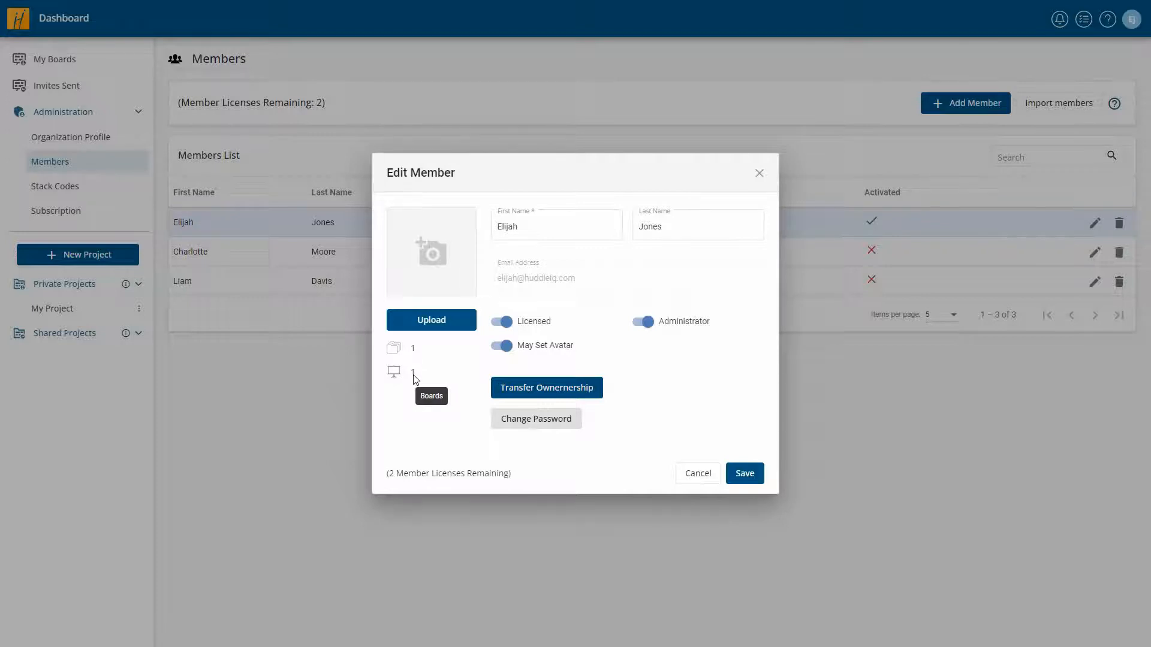
{"action": "left_click", "coordinate": [694, 476]}
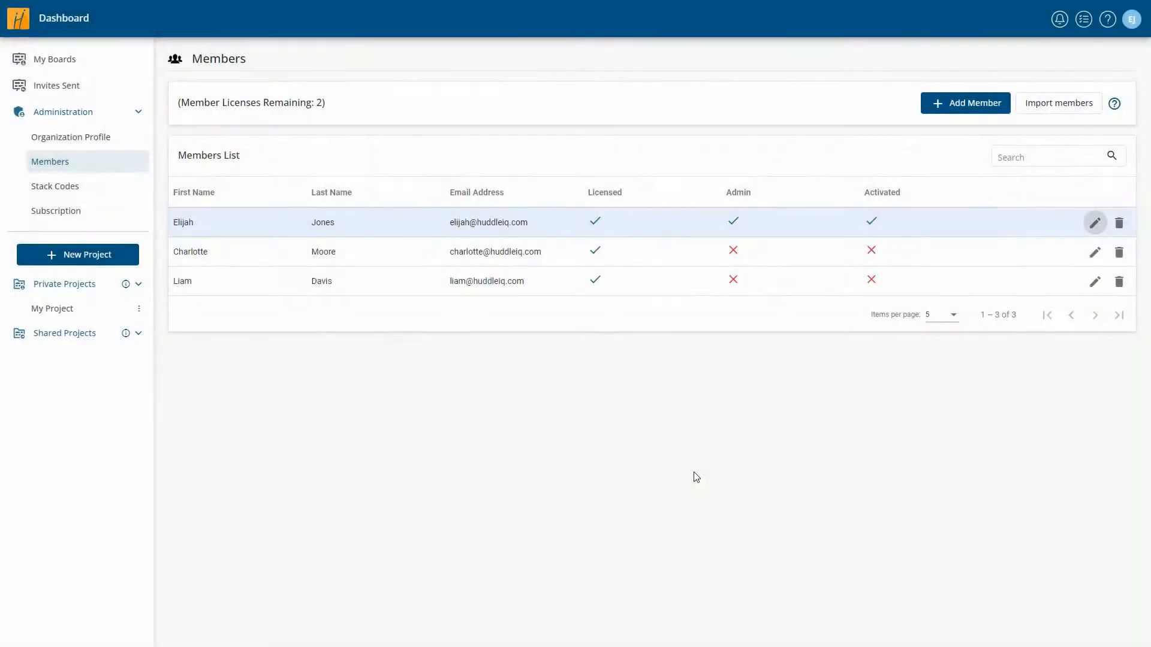
- Edit the subscription and raise Member Licences from 5 toward 10
{"action": "left_click", "coordinate": [75, 215]}
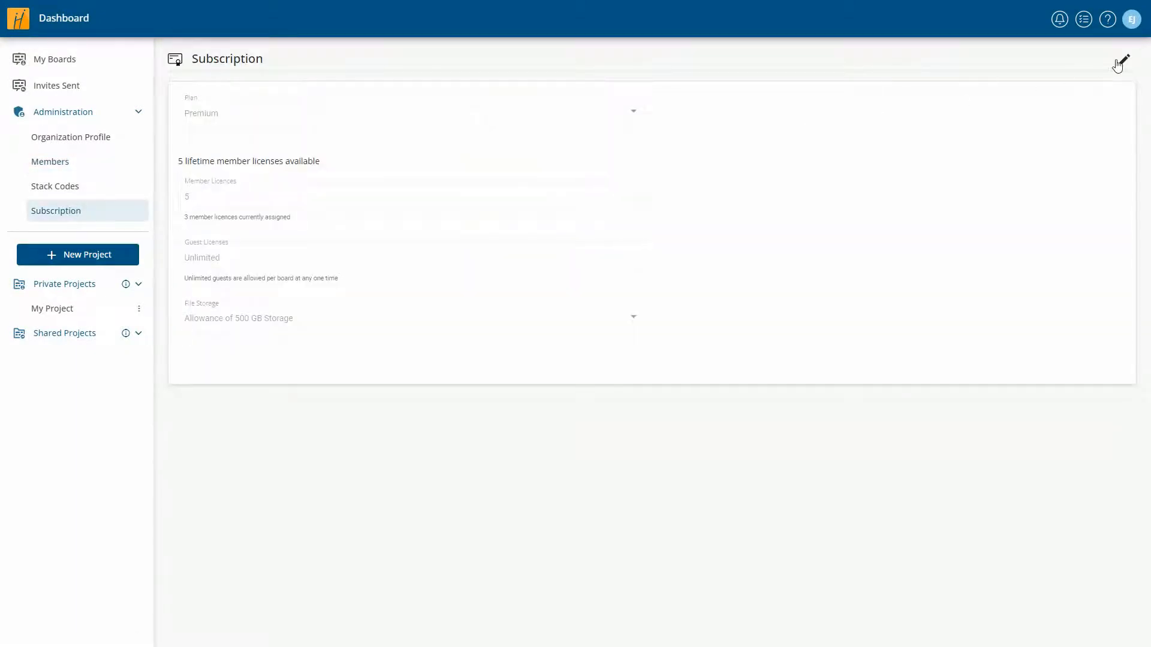
{"action": "left_click", "coordinate": [1118, 60]}
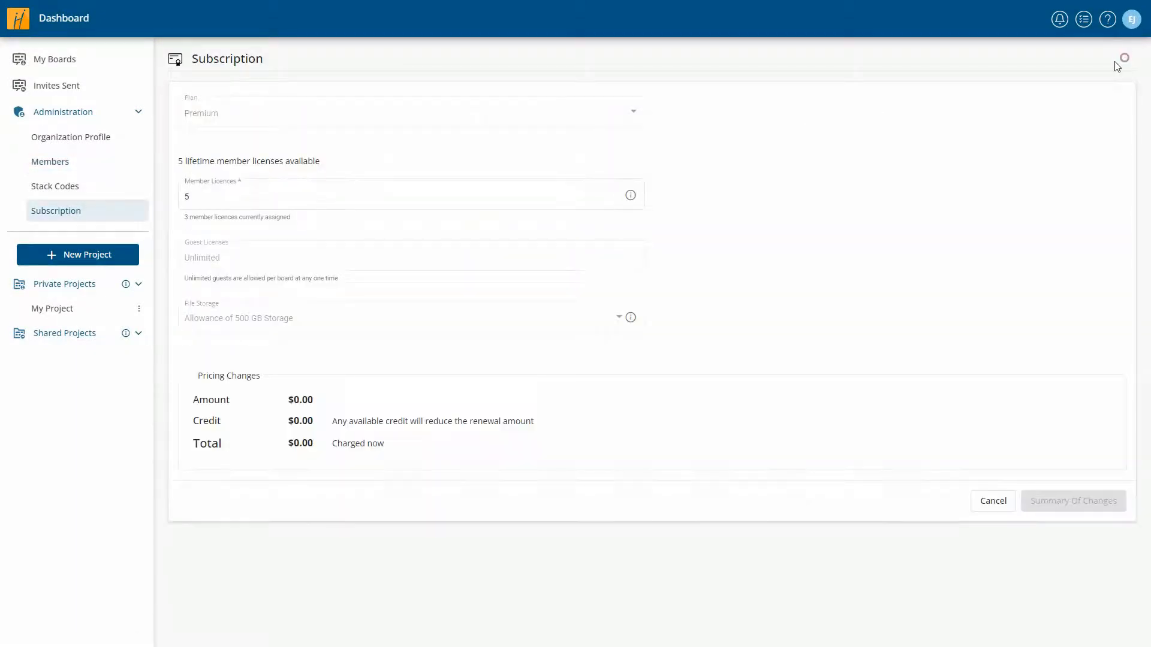
{"action": "left_click", "coordinate": [621, 194]}
{"action": "left_click", "coordinate": [621, 194]}
{"action": "left_click", "coordinate": [620, 194]}
{"action": "left_click", "coordinate": [620, 194]}
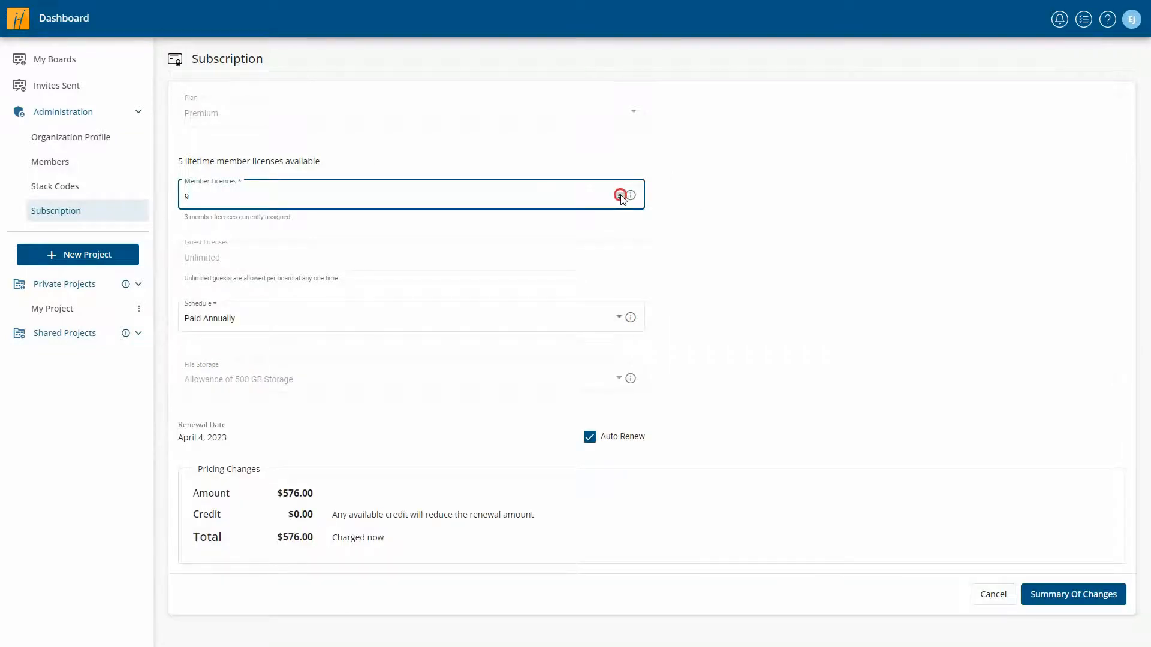
{"action": "left_click", "coordinate": [620, 193]}
- Review the $720.00 summary of changes, then discard the edit, keeping 5 licences
{"action": "left_click", "coordinate": [1066, 594]}
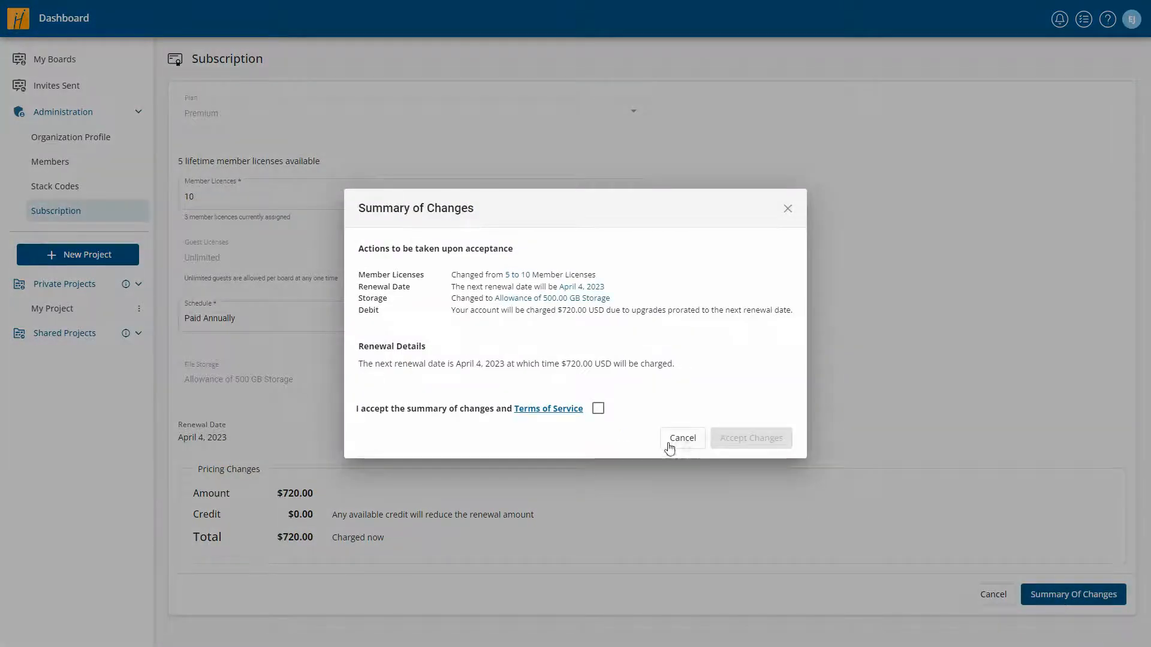
{"action": "left_click", "coordinate": [599, 410]}
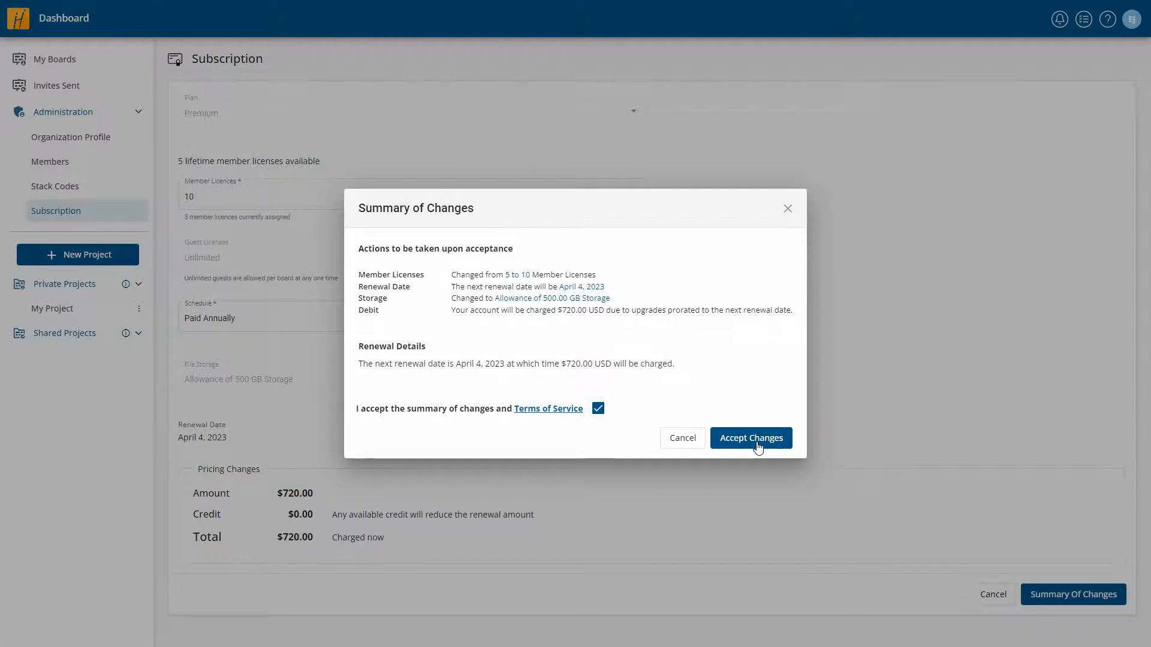
{"action": "left_click", "coordinate": [683, 443]}
{"action": "left_click", "coordinate": [988, 595]}
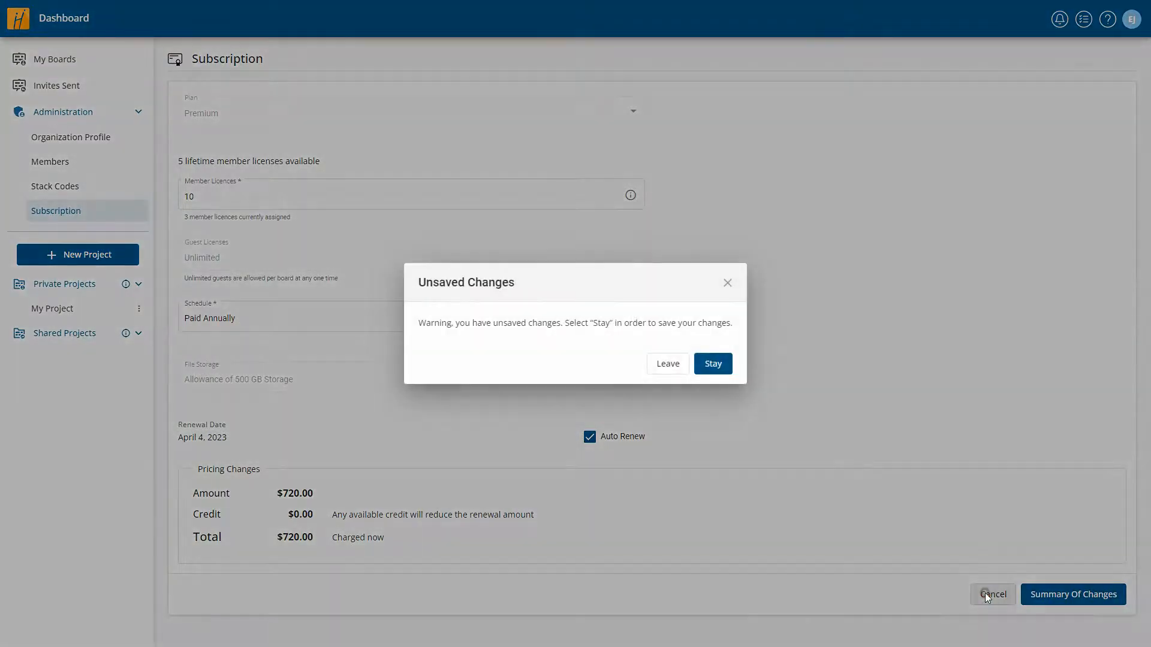
{"action": "left_click", "coordinate": [668, 366]}
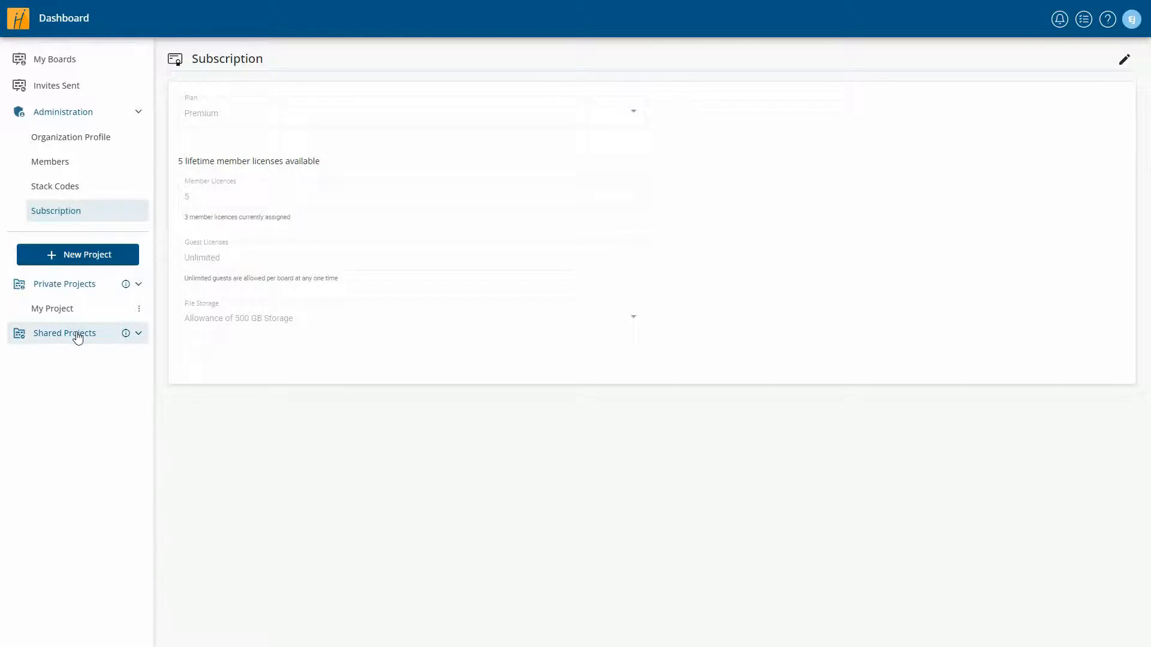
- Start a new project named 'My Team' from My Project and mark it Shared
{"action": "left_click", "coordinate": [71, 309]}
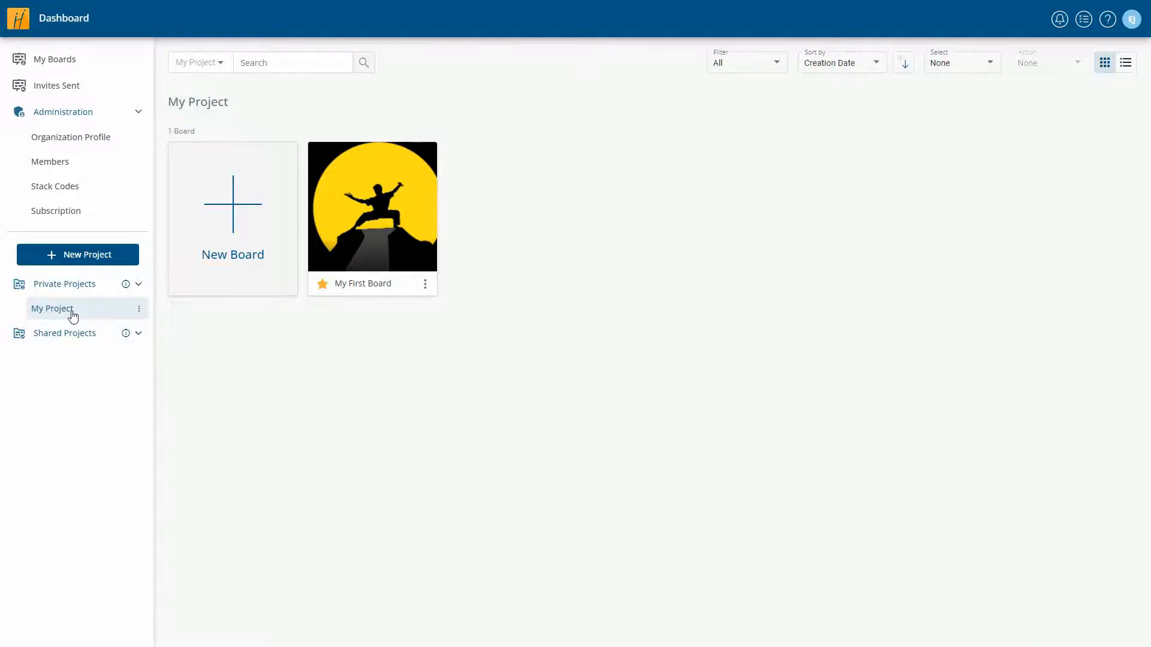
{"action": "left_click", "coordinate": [78, 255]}
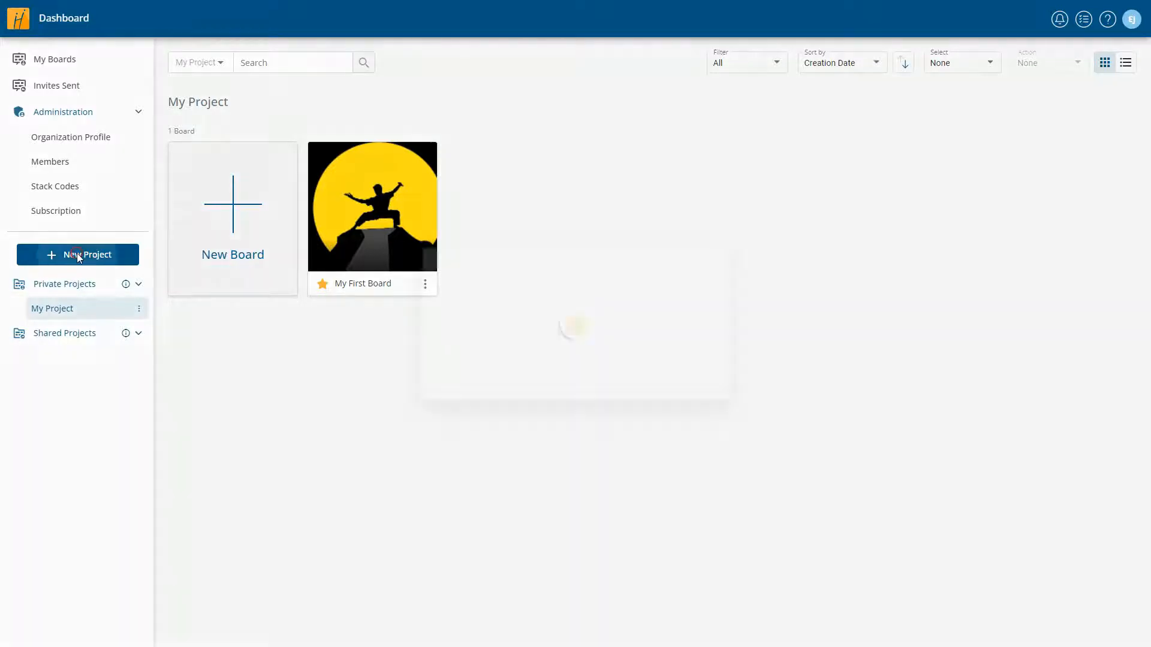
{"action": "type", "text": "My Team"}
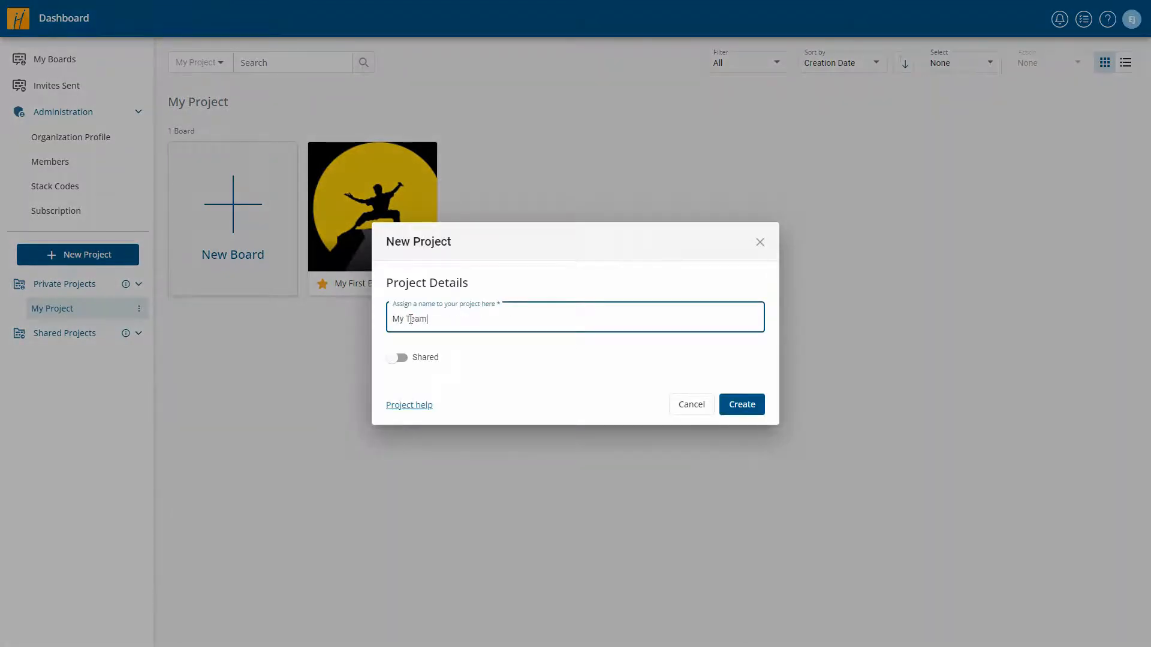
{"action": "left_click", "coordinate": [404, 359]}
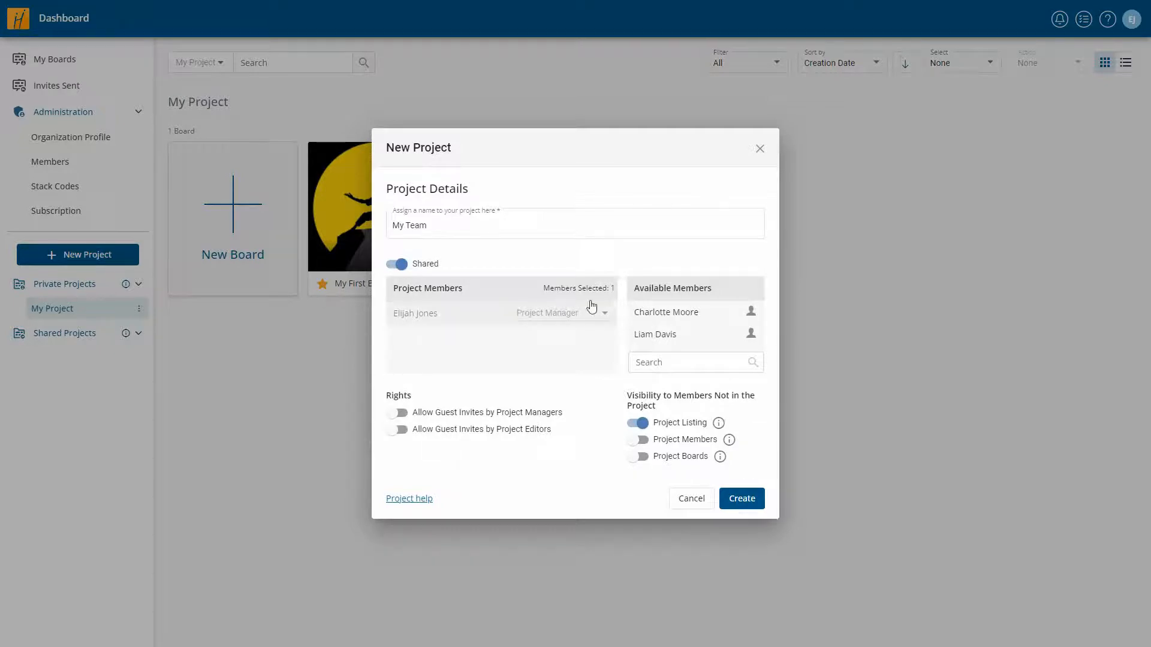
- Add a member as Project Editor, let managers and editors invite guests, and create My Team
{"action": "left_click", "coordinate": [668, 313]}
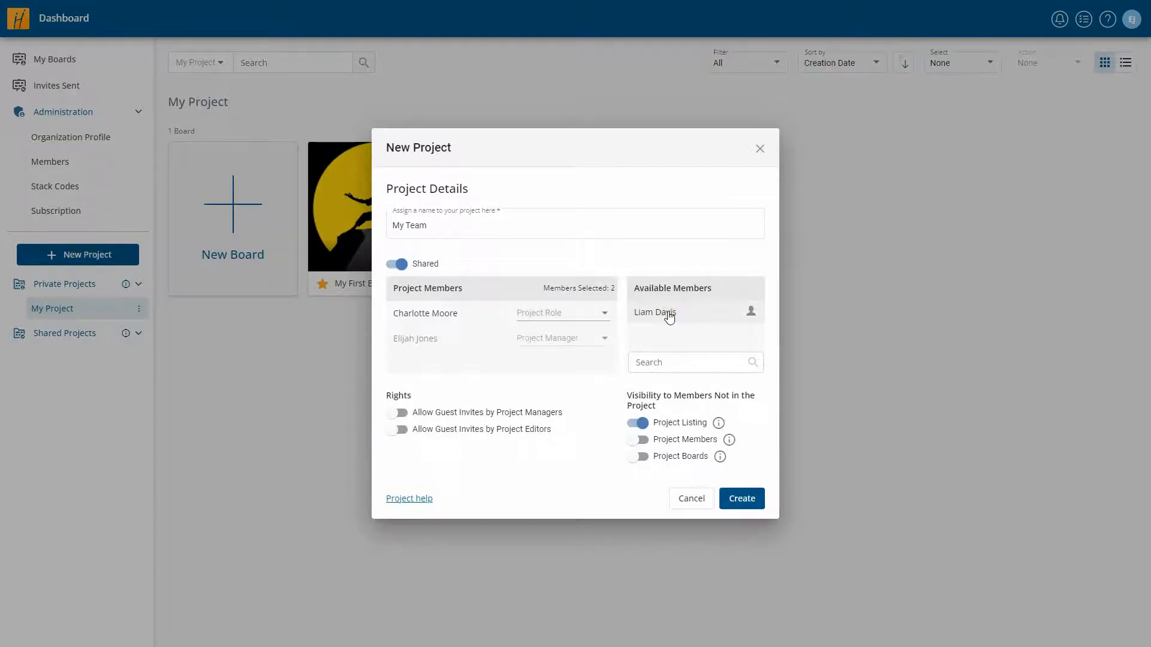
{"action": "left_click", "coordinate": [564, 313]}
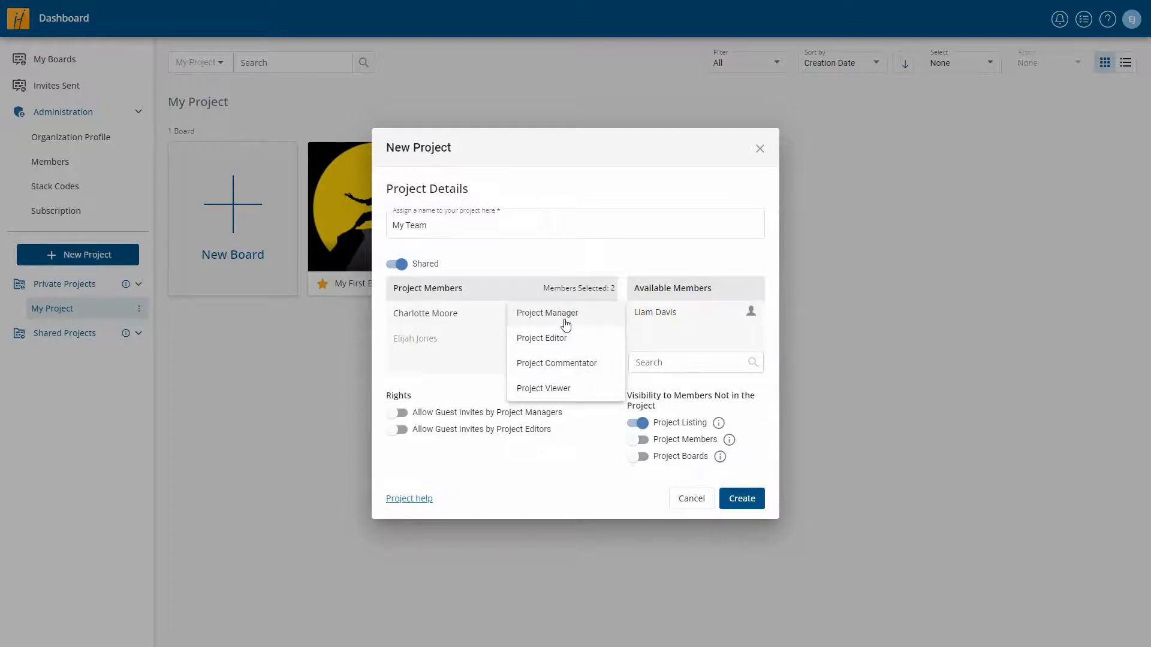
{"action": "left_click", "coordinate": [565, 337]}
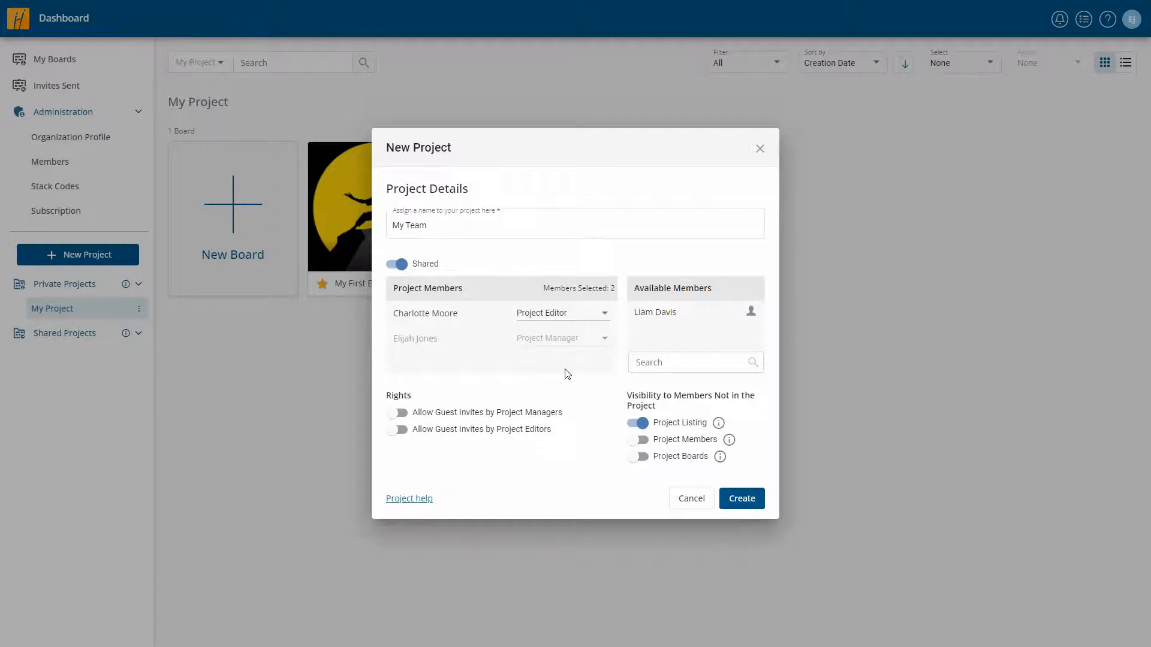
{"action": "left_click", "coordinate": [399, 413]}
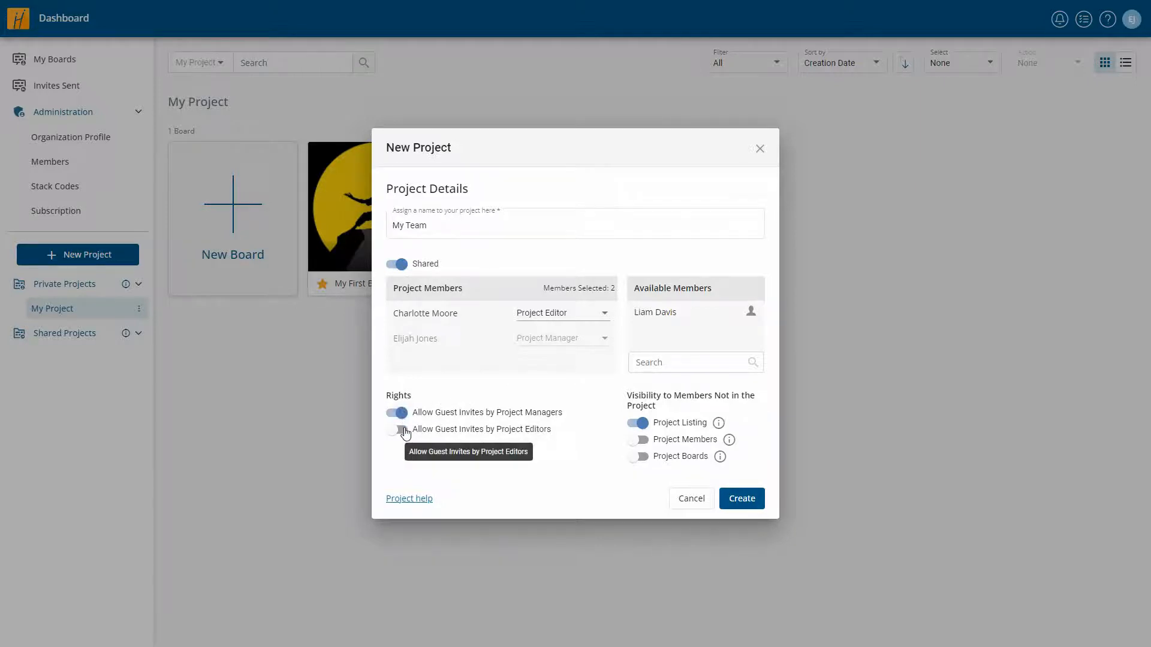
{"action": "left_click", "coordinate": [401, 429]}
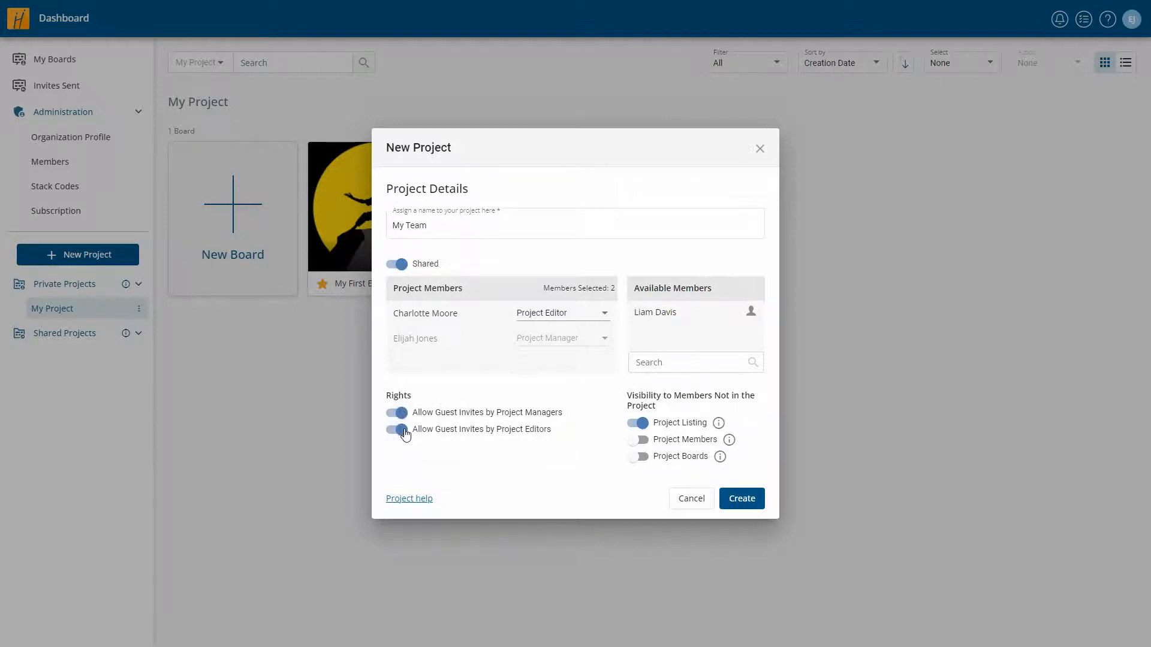
{"action": "mouse_move", "coordinate": [719, 424]}
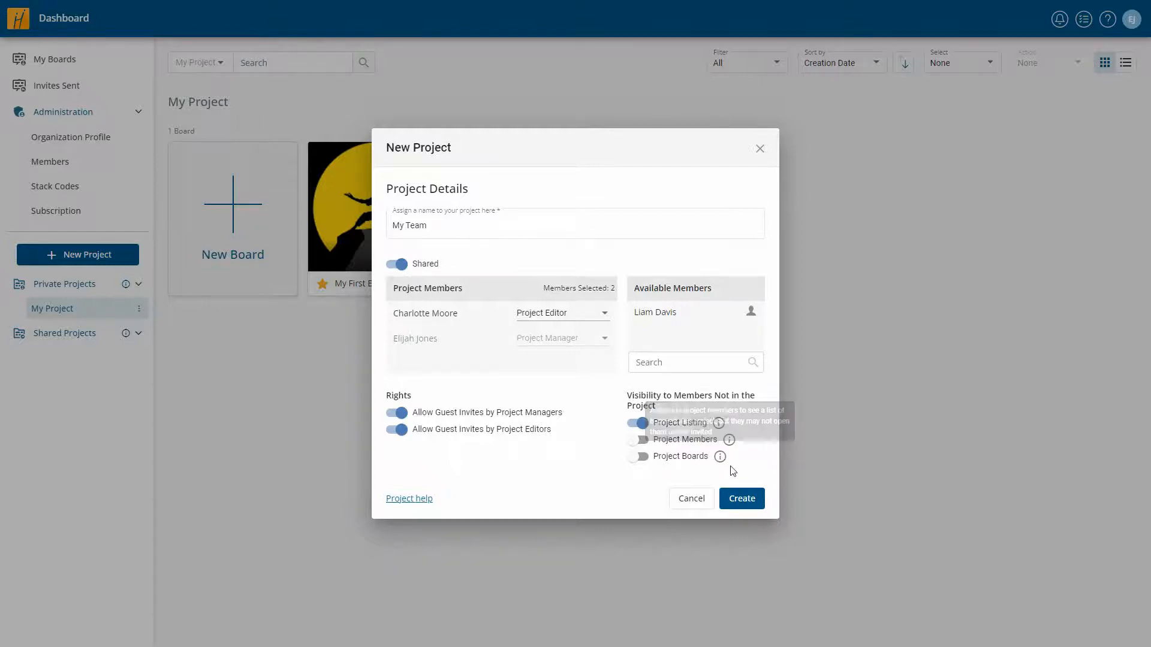
{"action": "left_click", "coordinate": [741, 498]}
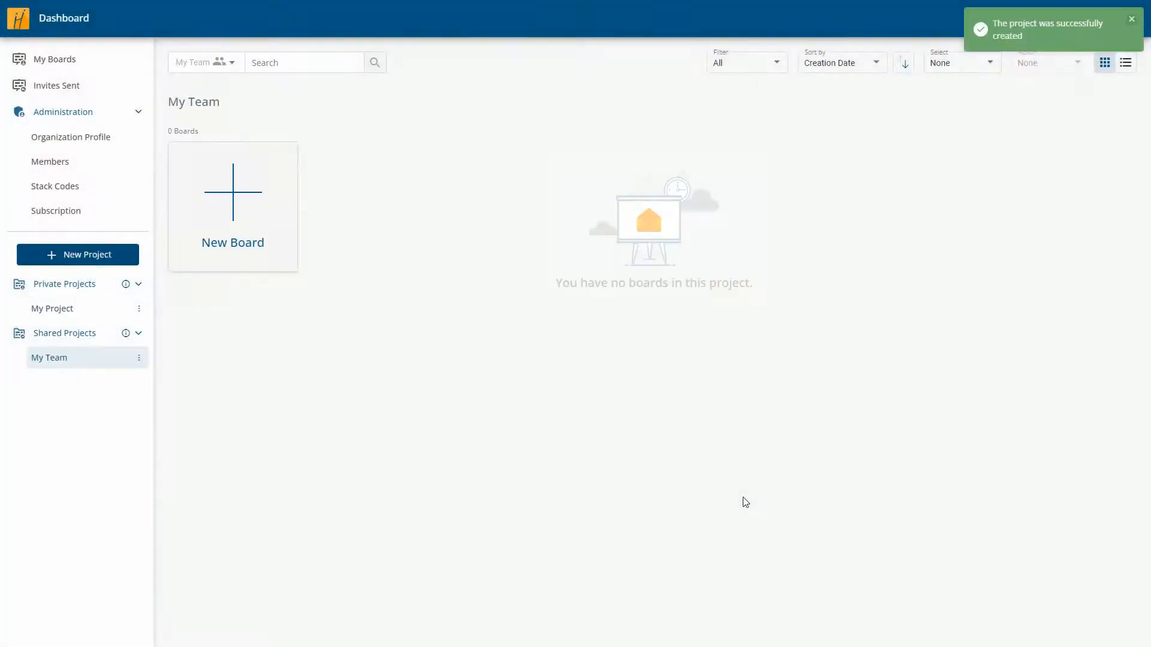
- Start a new My Team board named 'First Assignment' and bring up its Invite settings
{"action": "left_click", "coordinate": [139, 360]}
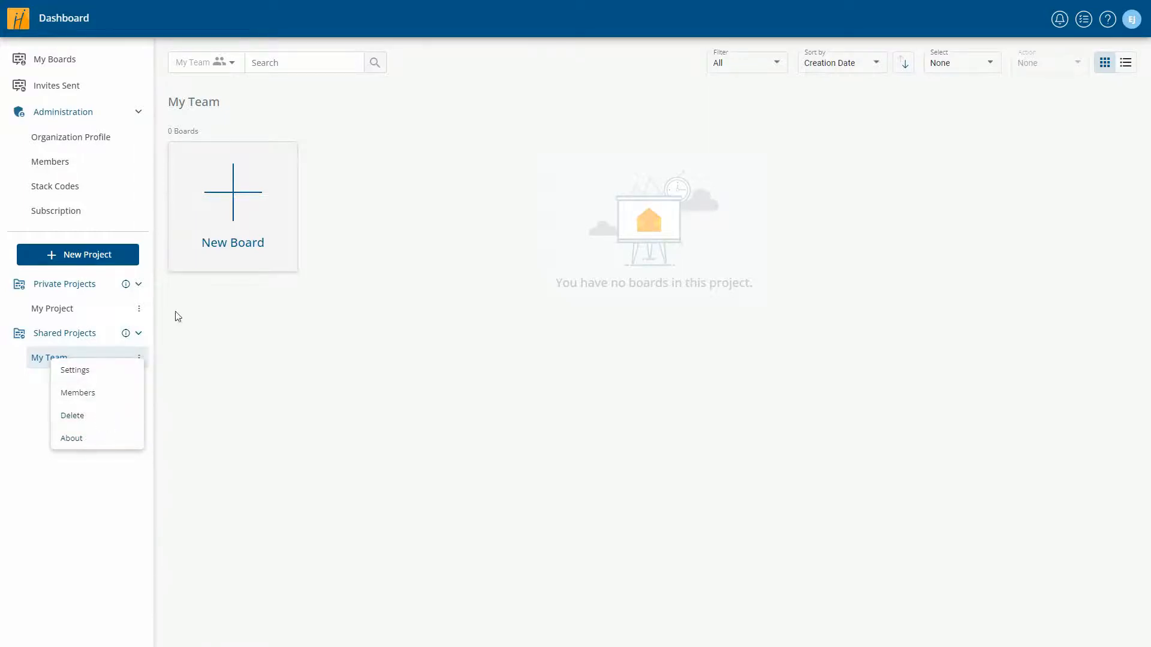
{"action": "left_click", "coordinate": [234, 195]}
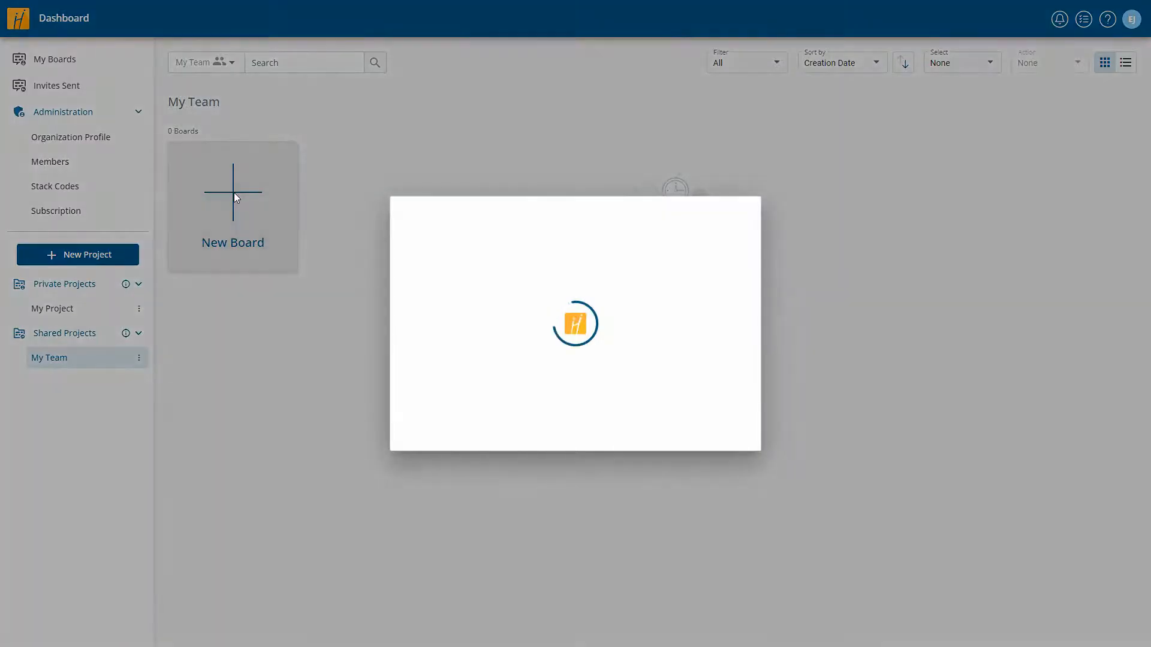
{"action": "left_click", "coordinate": [526, 285]}
{"action": "type", "text": "First Assignment"}
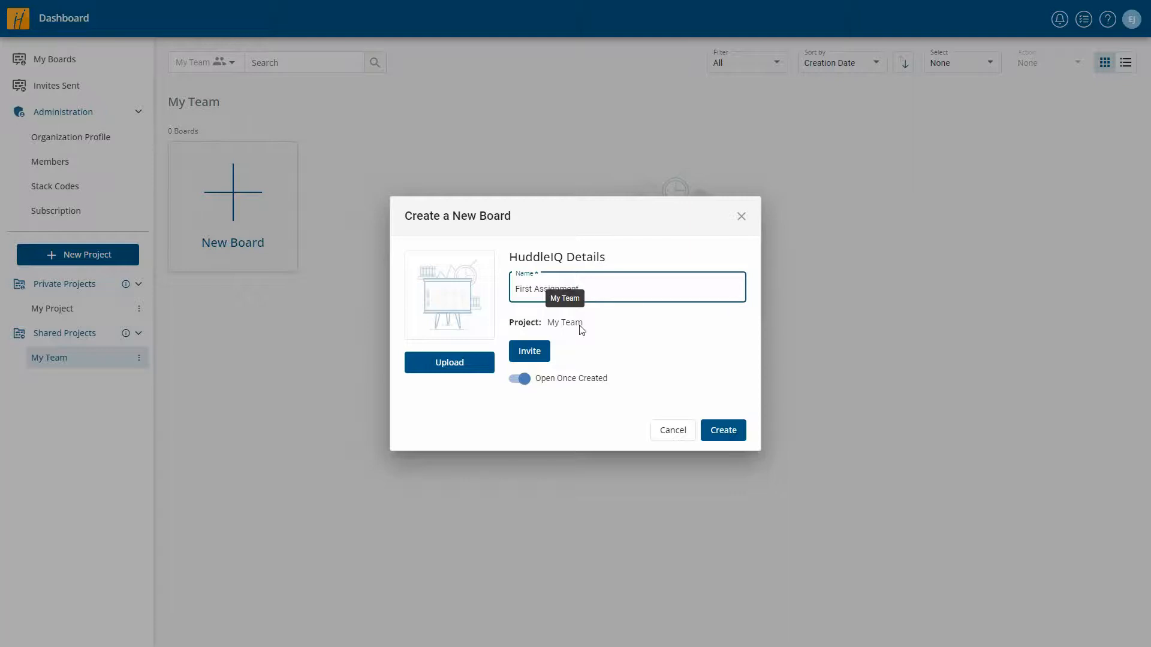
{"action": "left_click", "coordinate": [530, 352]}
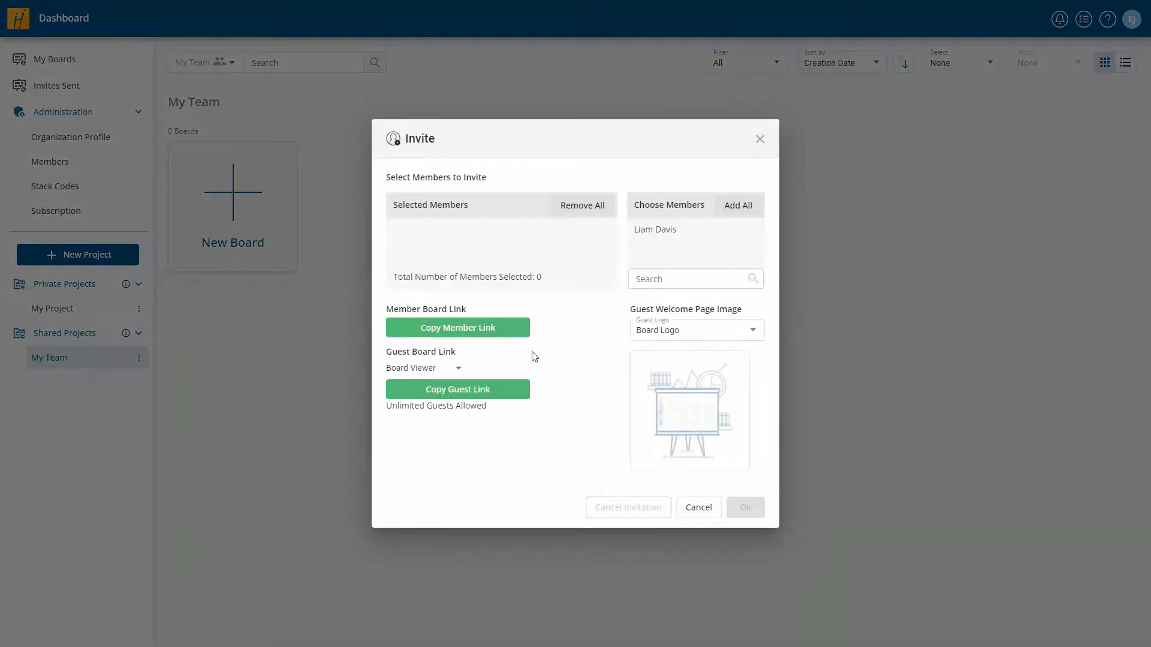
- Invite the available member as Board Commentator, keeping guest links as Board Viewer
{"action": "left_click", "coordinate": [659, 231]}
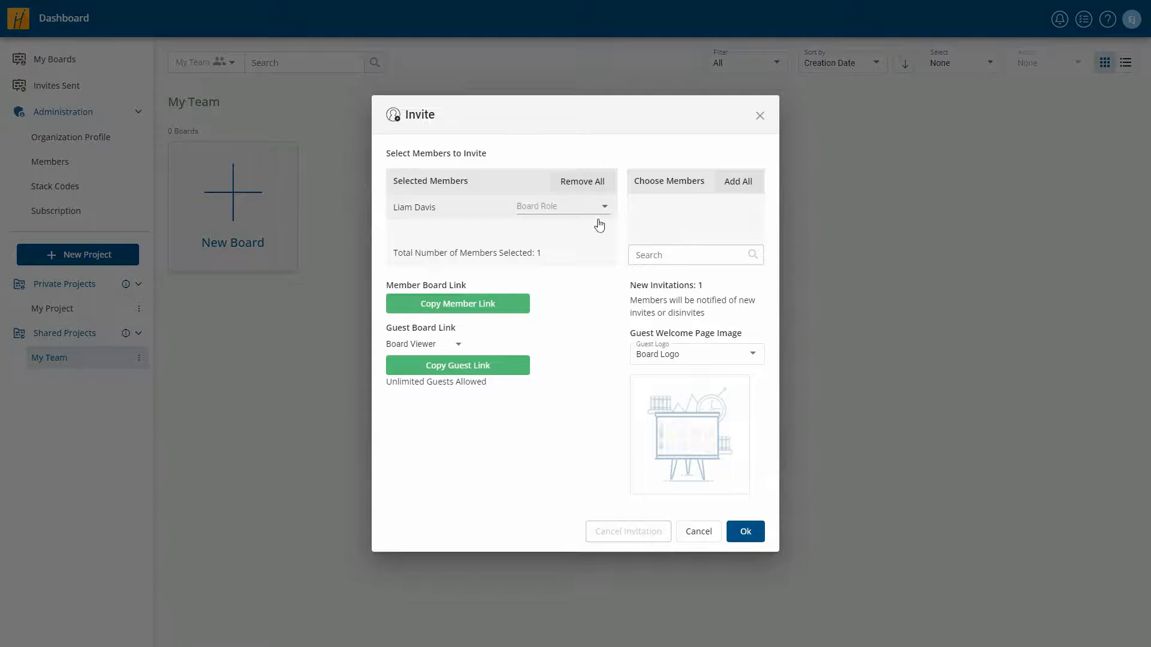
{"action": "left_click", "coordinate": [557, 209]}
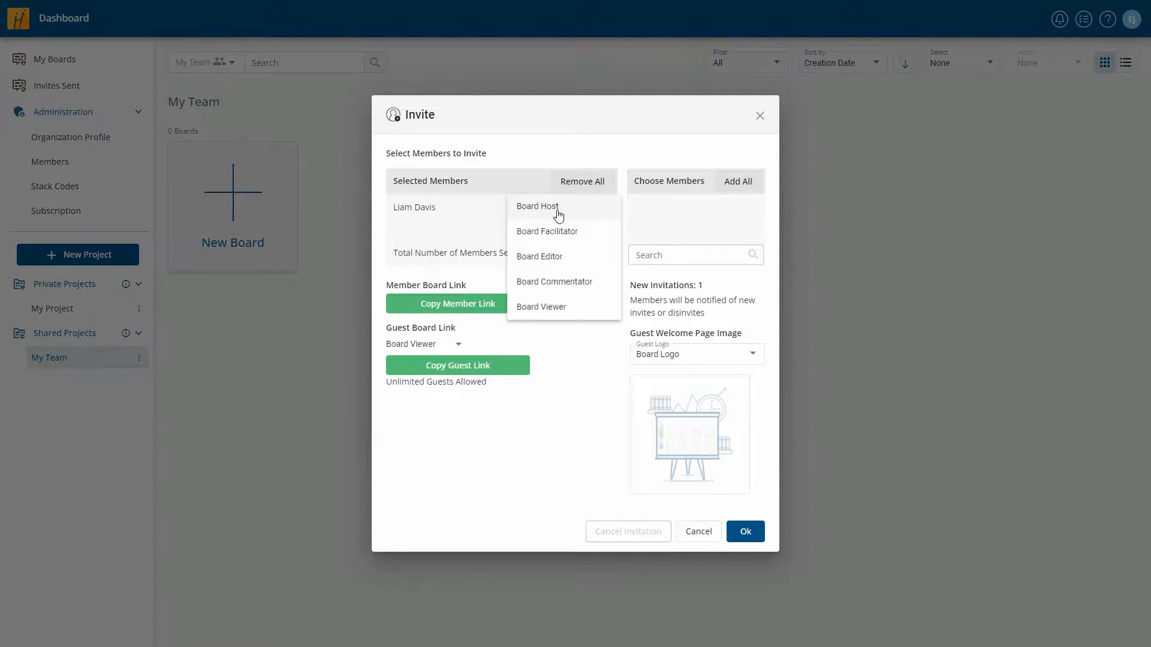
{"action": "left_click", "coordinate": [563, 282]}
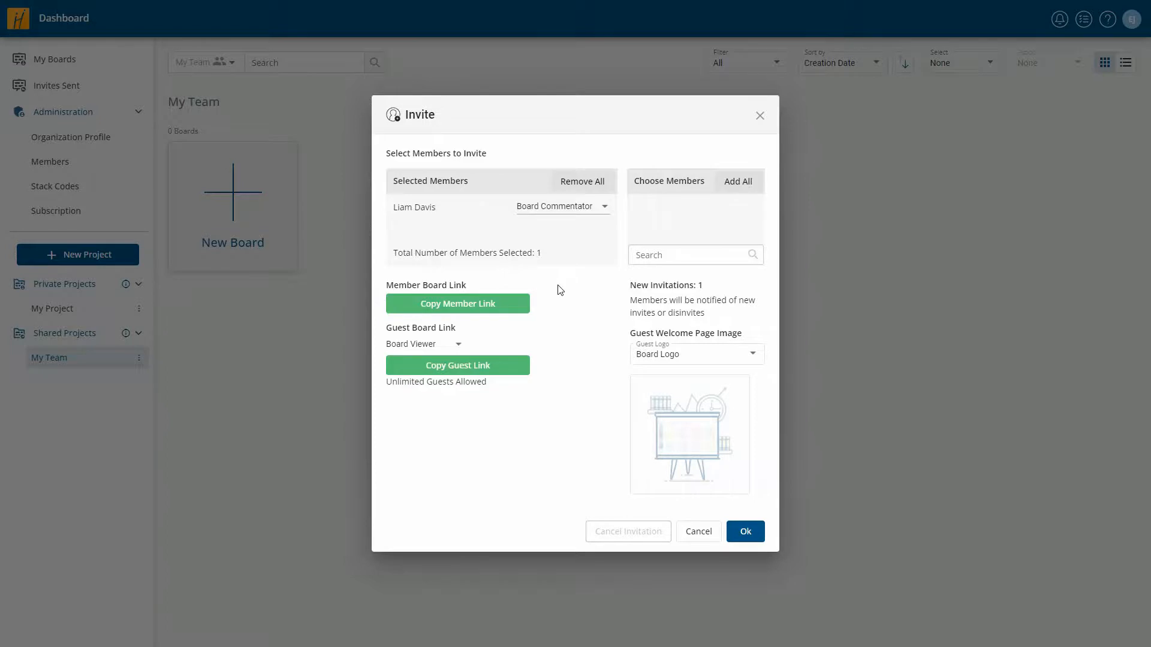
{"action": "left_click", "coordinate": [448, 346]}
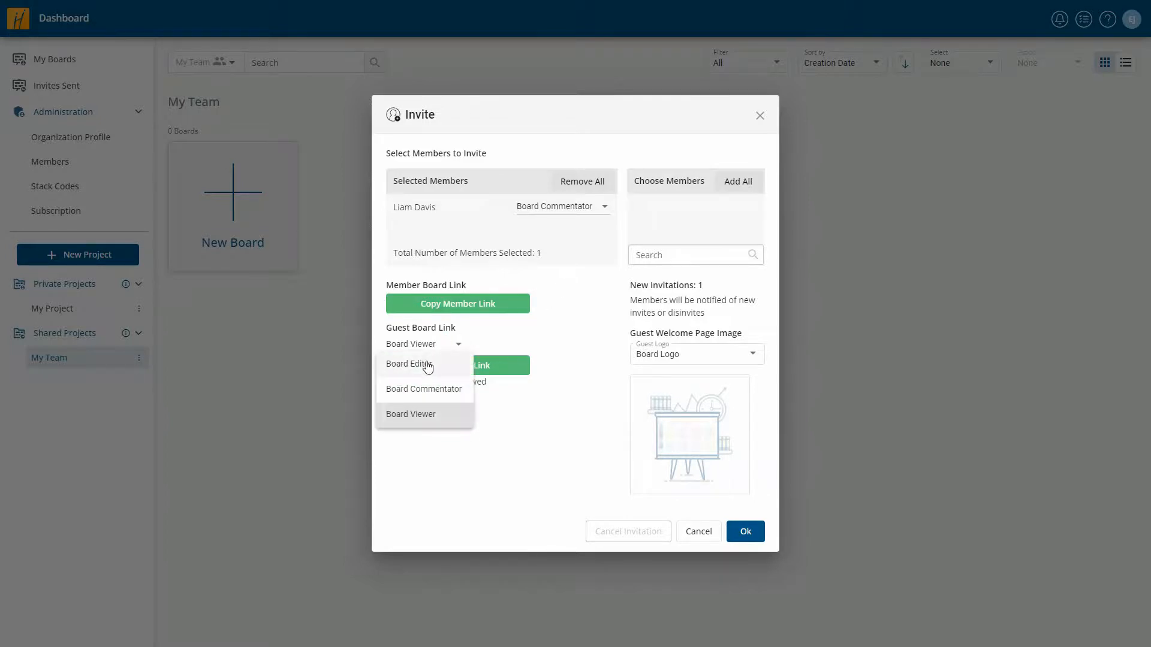
{"action": "left_click", "coordinate": [428, 413]}
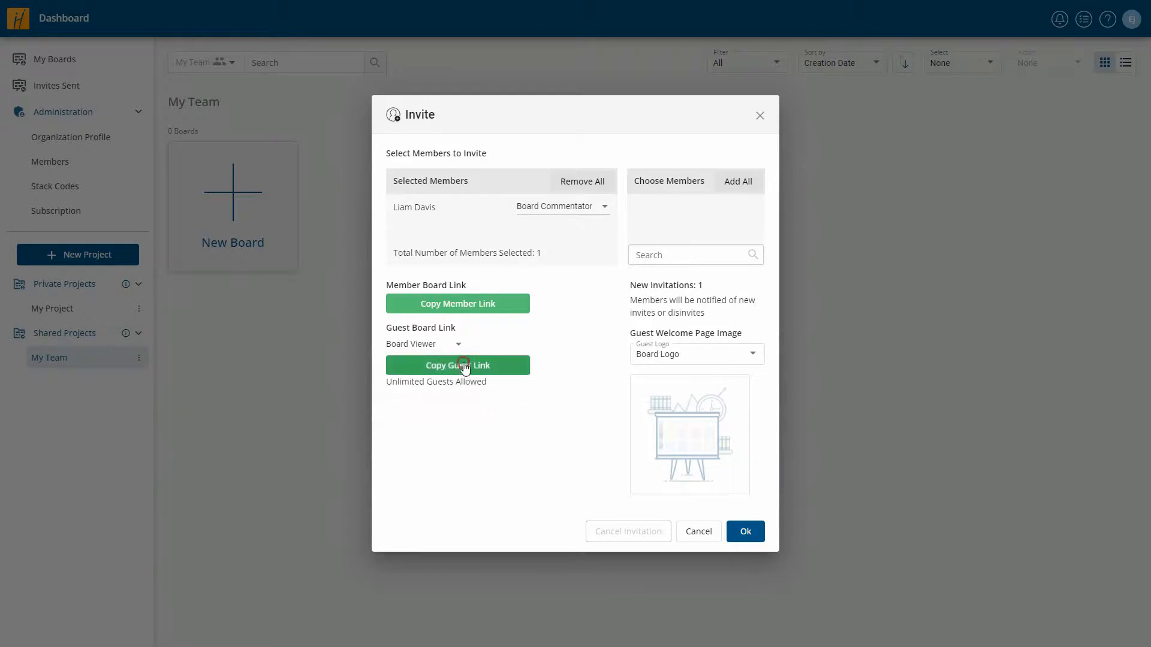
- Copy the guest link, use the Organization Logo for guests, confirm, and turn off Open Once Created
{"action": "left_click", "coordinate": [466, 367]}
{"action": "left_click", "coordinate": [694, 356]}
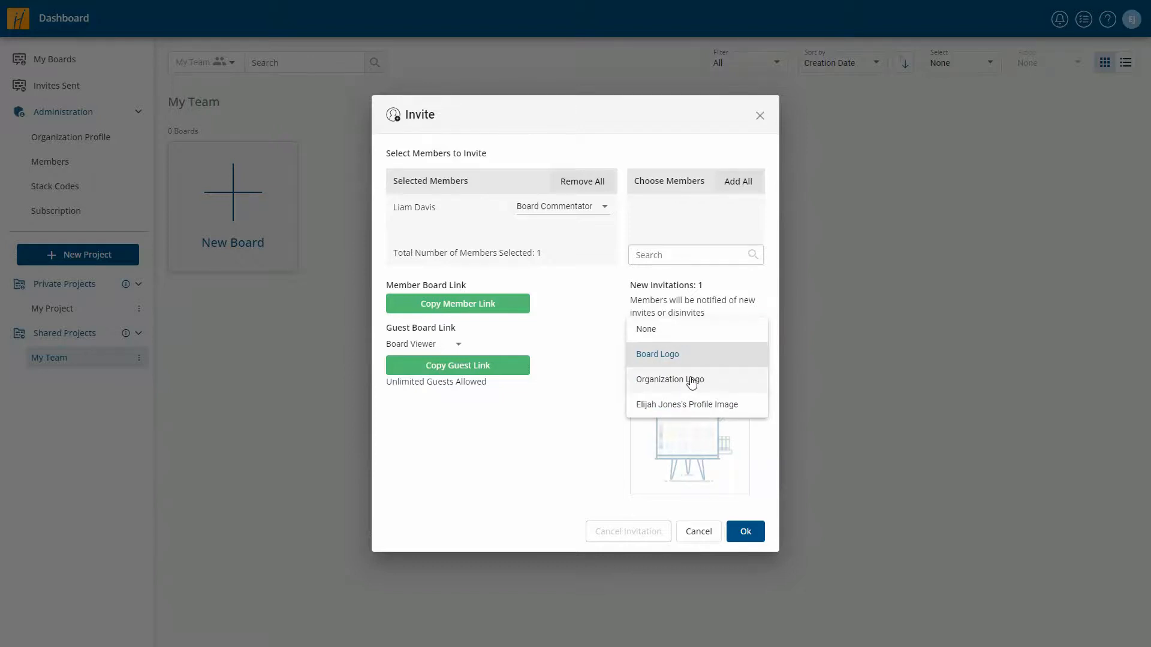
{"action": "left_click", "coordinate": [692, 382]}
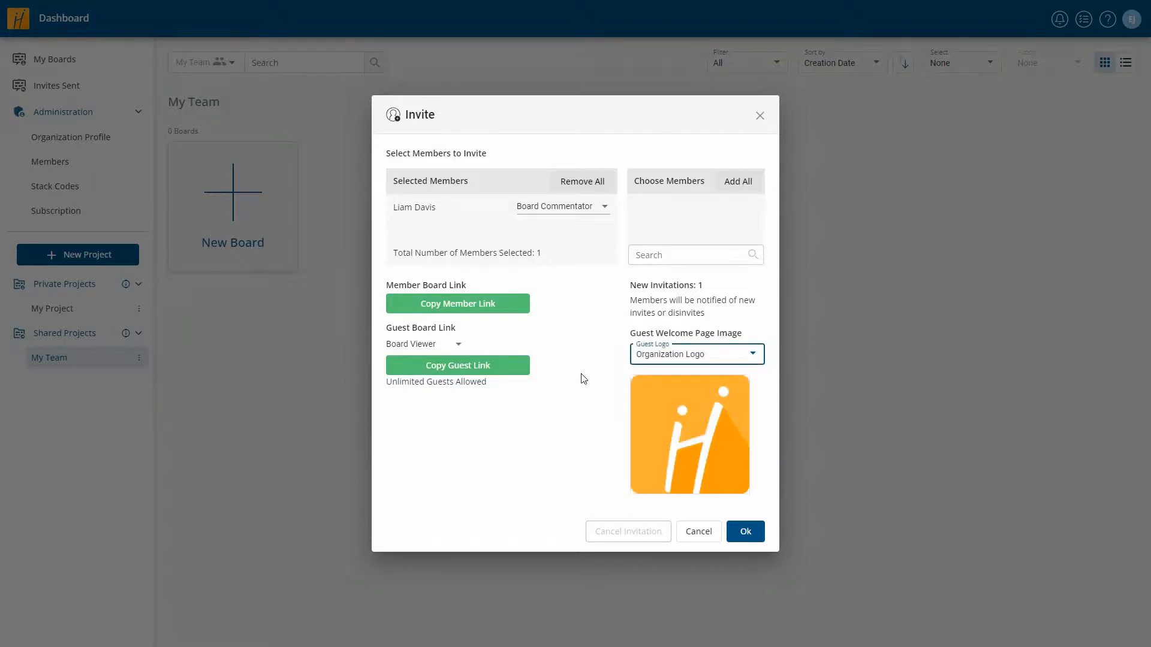
{"action": "left_click", "coordinate": [746, 532]}
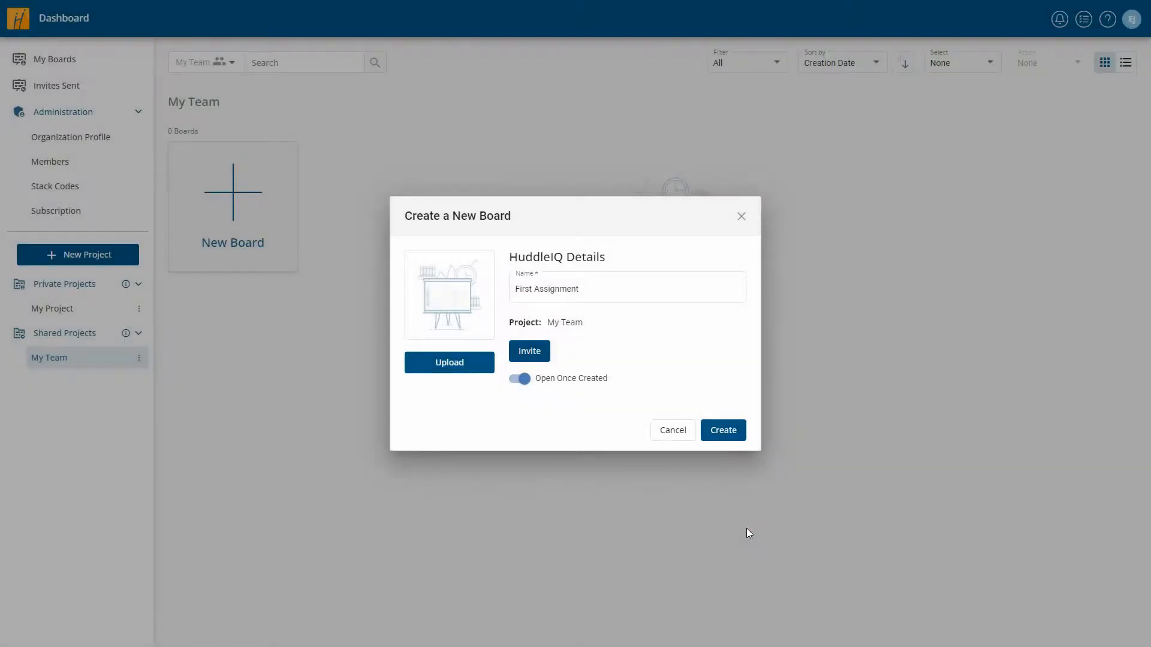
{"action": "left_click", "coordinate": [523, 380]}
- Create the First Assignment board, find it under Invites Sent, and open its options menu
{"action": "left_click", "coordinate": [724, 431]}
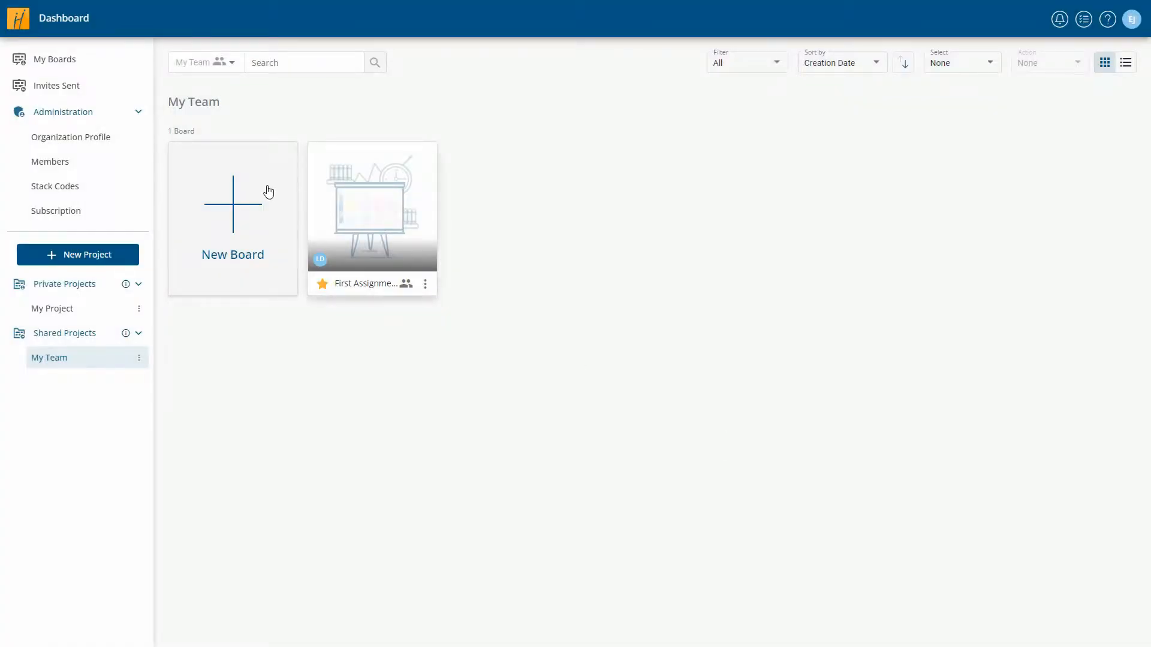
{"action": "left_click", "coordinate": [70, 87]}
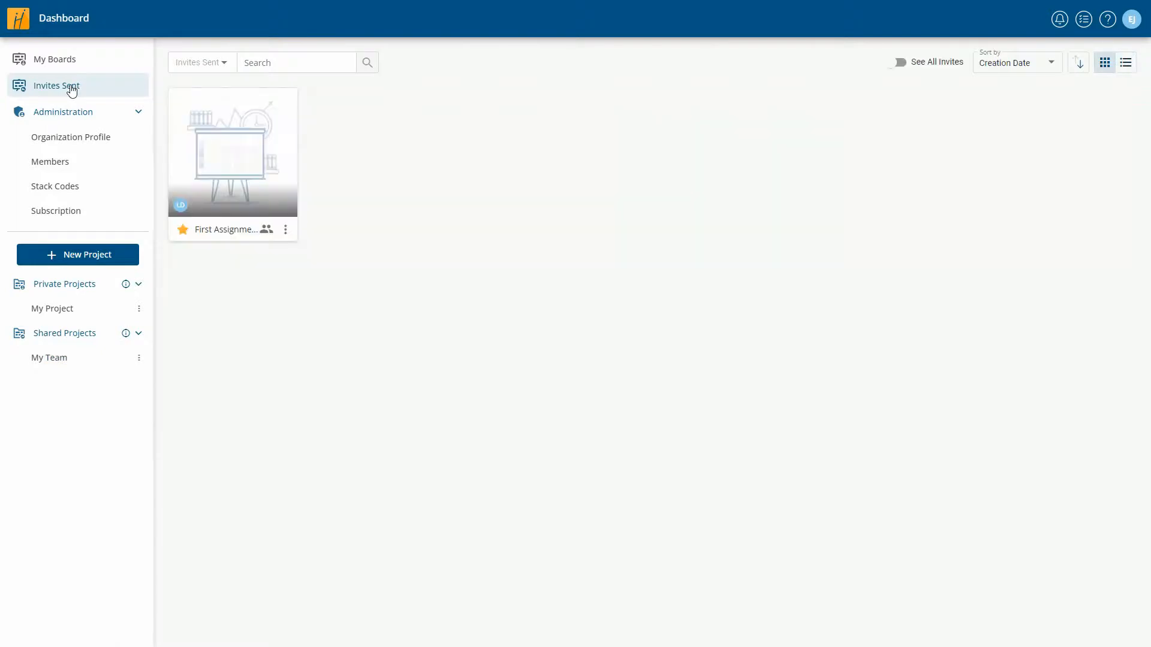
{"action": "left_click", "coordinate": [286, 231]}
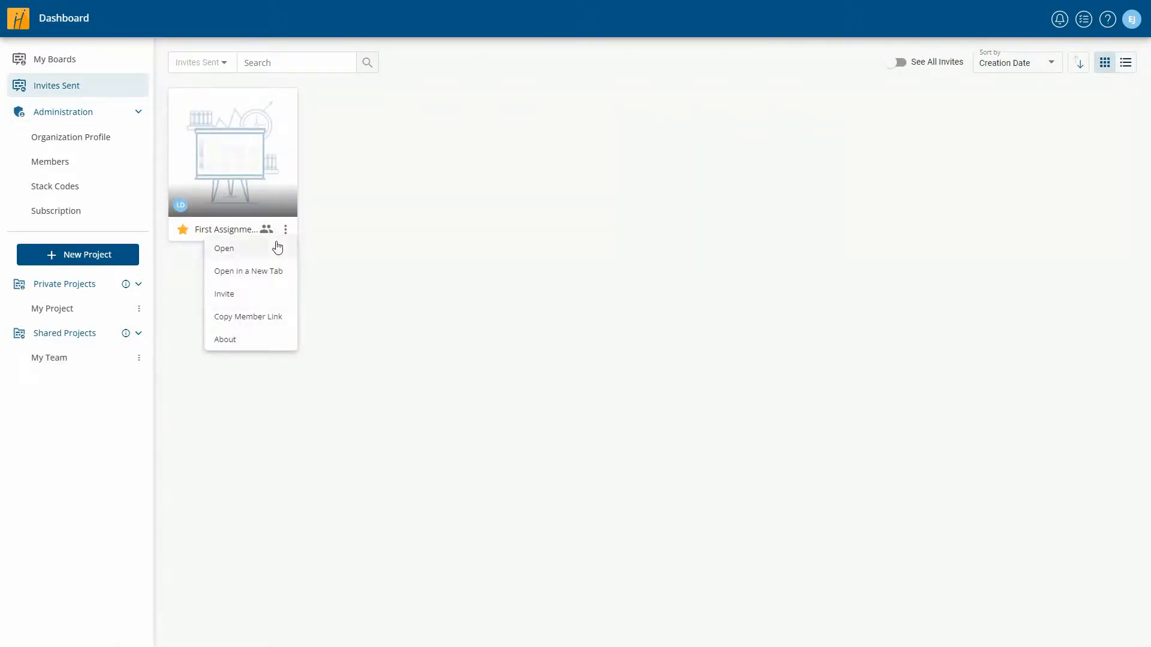
{"action": "left_click", "coordinate": [252, 294]}
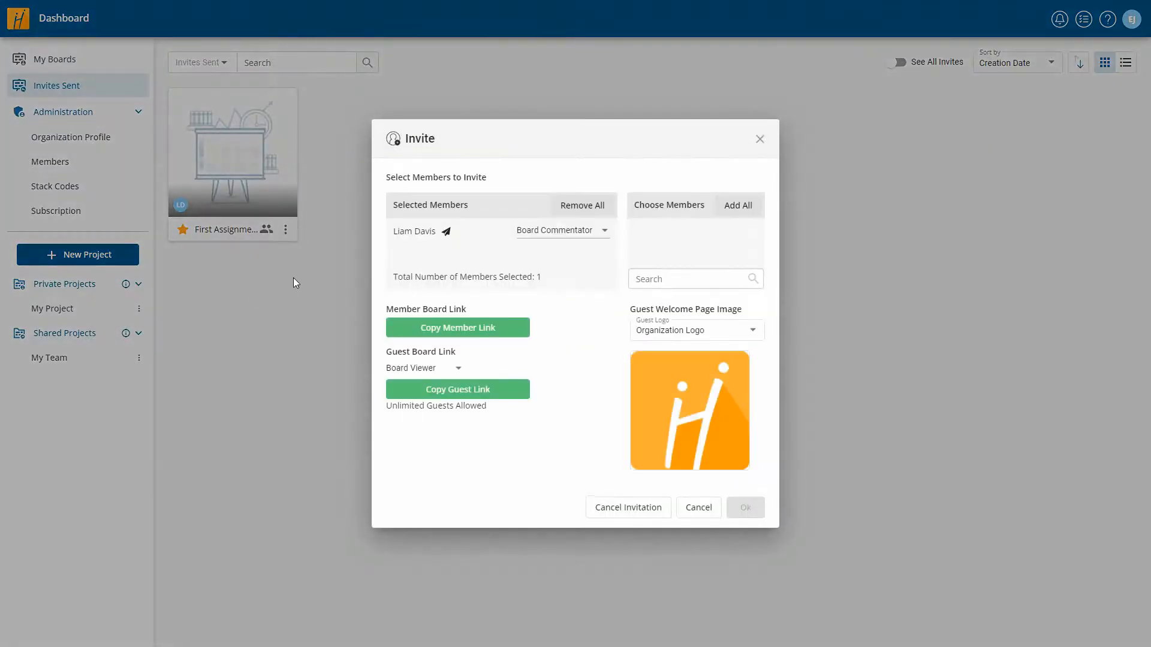
{"action": "left_click", "coordinate": [409, 234]}
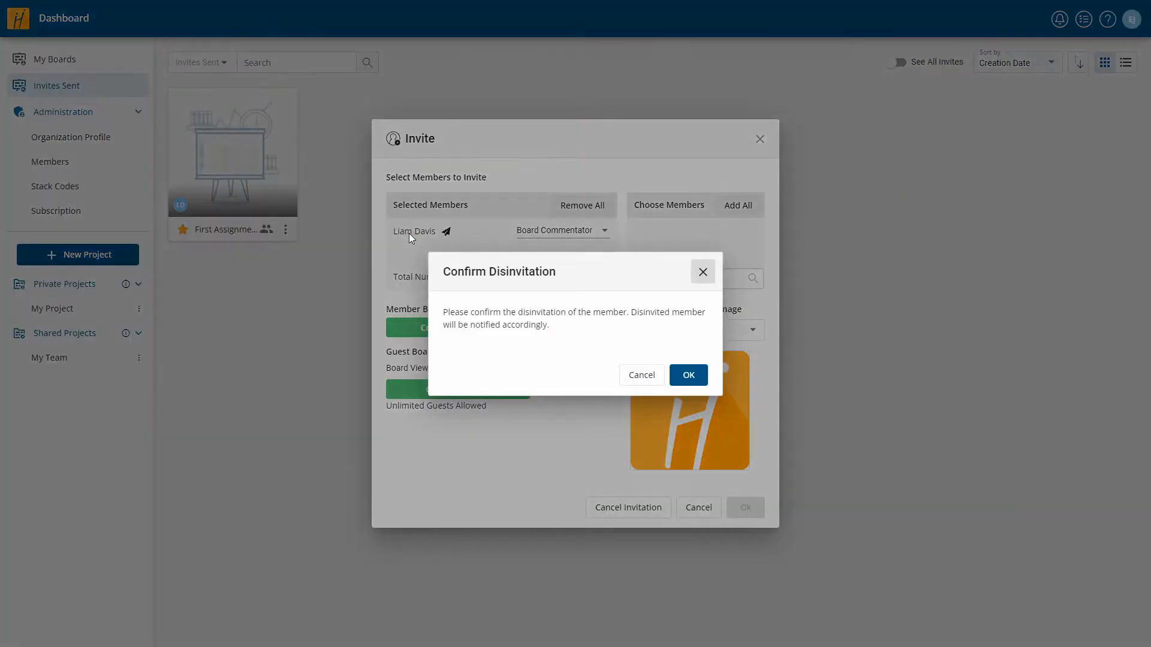
{"action": "left_click", "coordinate": [689, 375]}
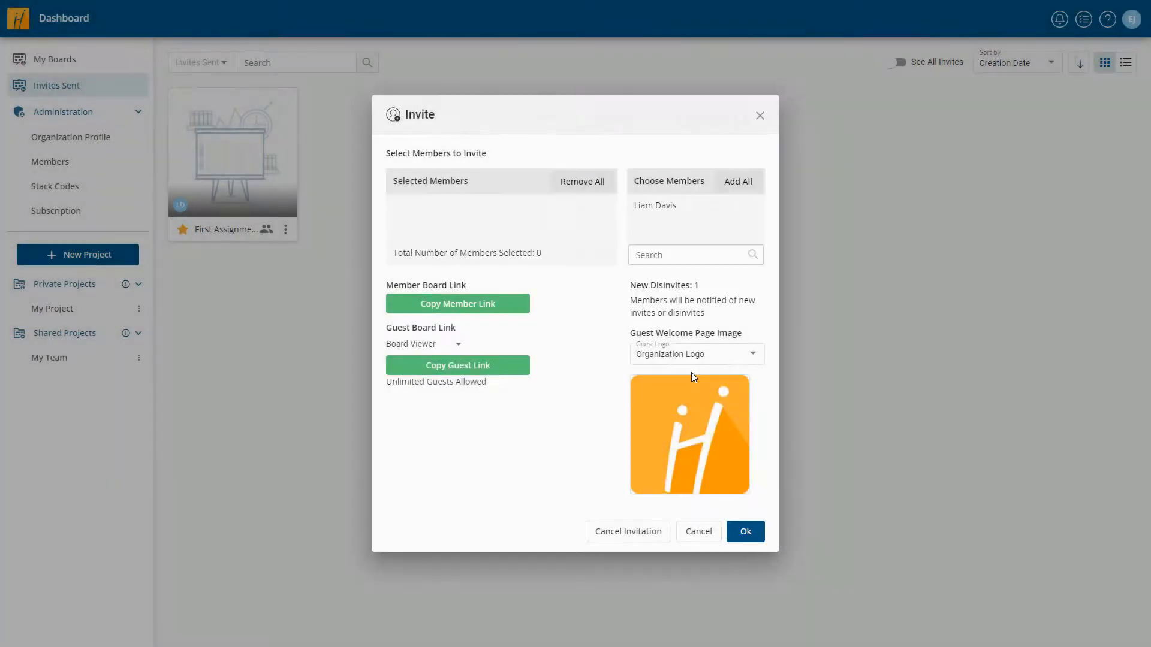
{"action": "left_click", "coordinate": [655, 206]}
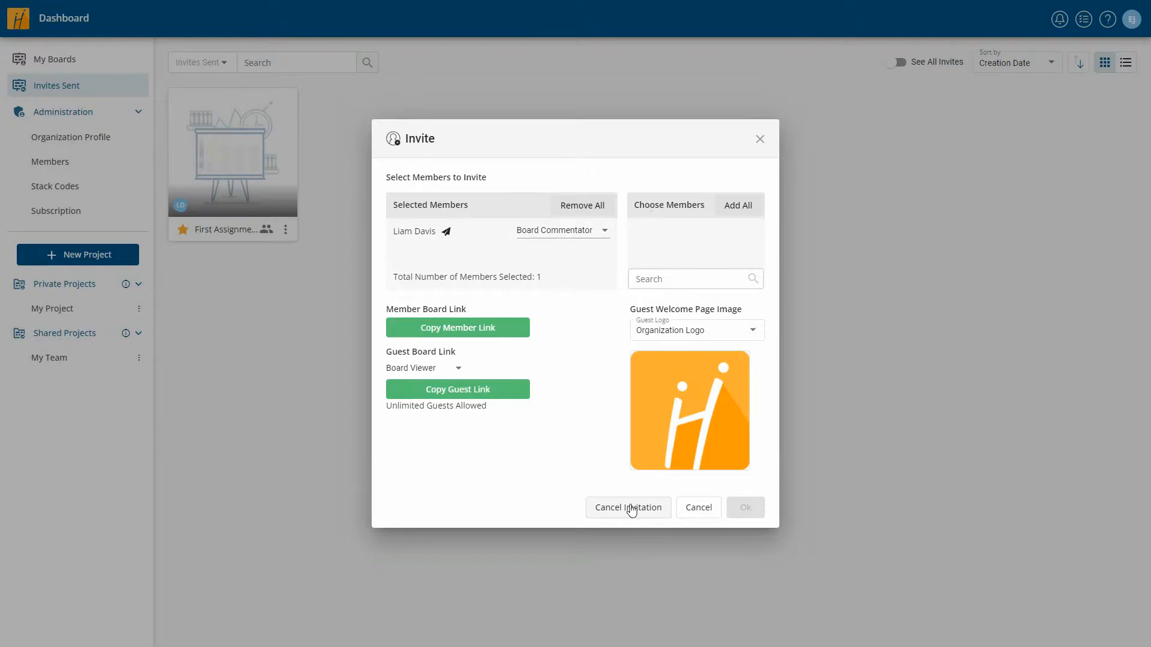
{"action": "left_click", "coordinate": [699, 508]}
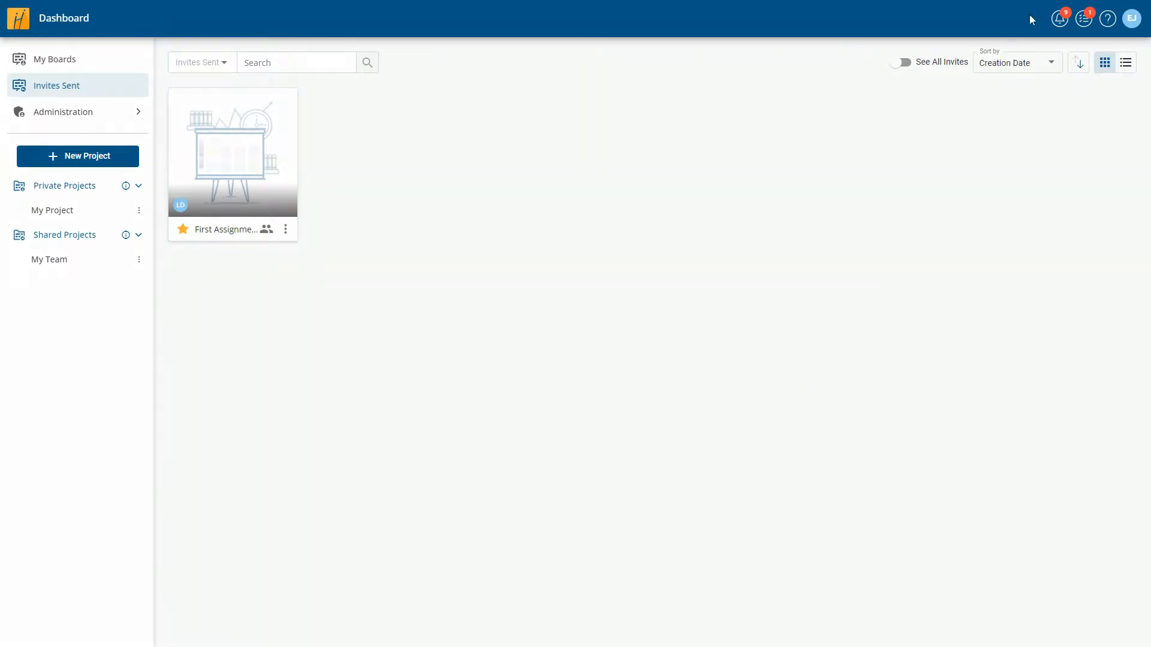
- Acknowledge all notifications, glance at the archived ones, and bring up Notification Settings
{"action": "left_click", "coordinate": [1061, 20]}
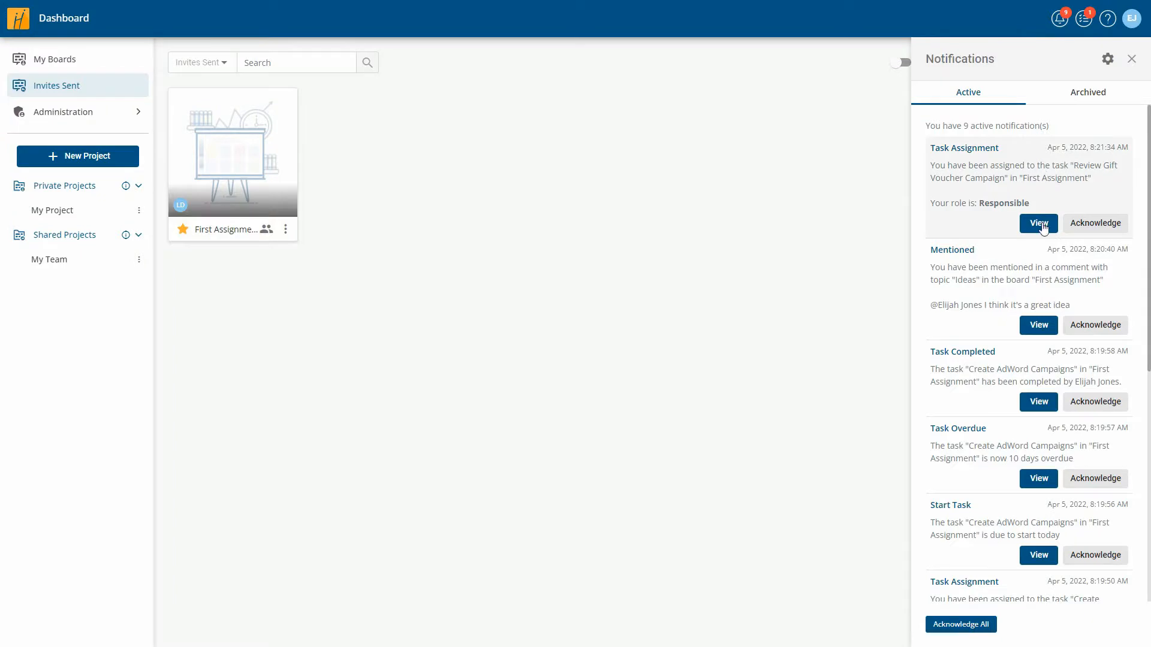
{"action": "left_click", "coordinate": [1106, 230]}
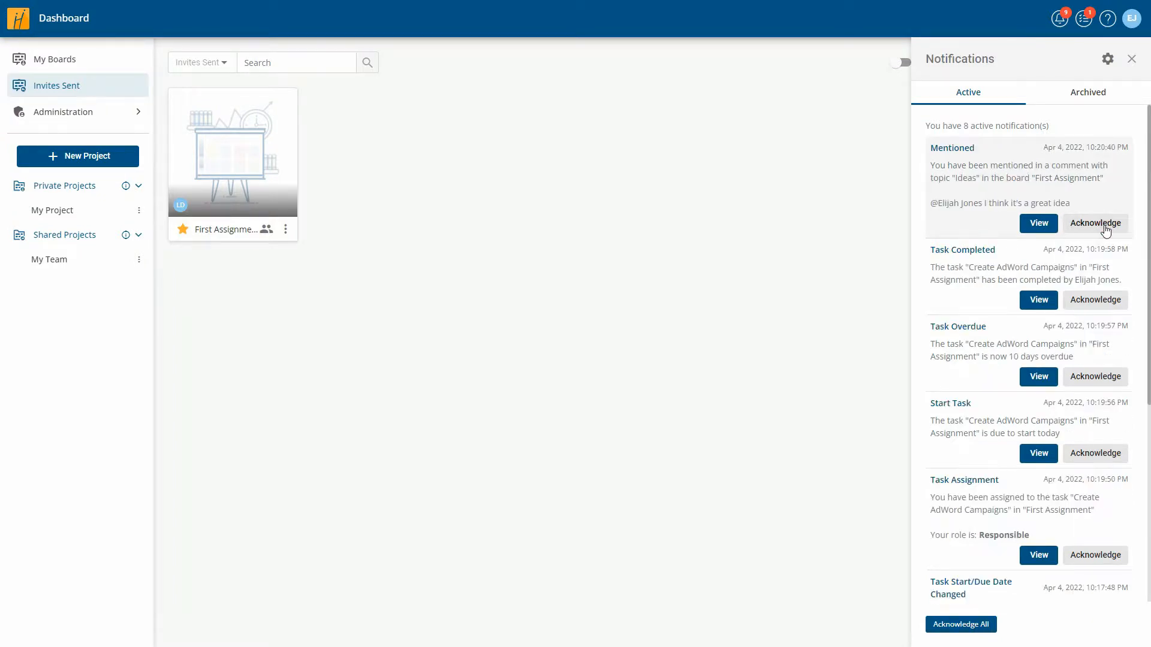
{"action": "left_click", "coordinate": [962, 625]}
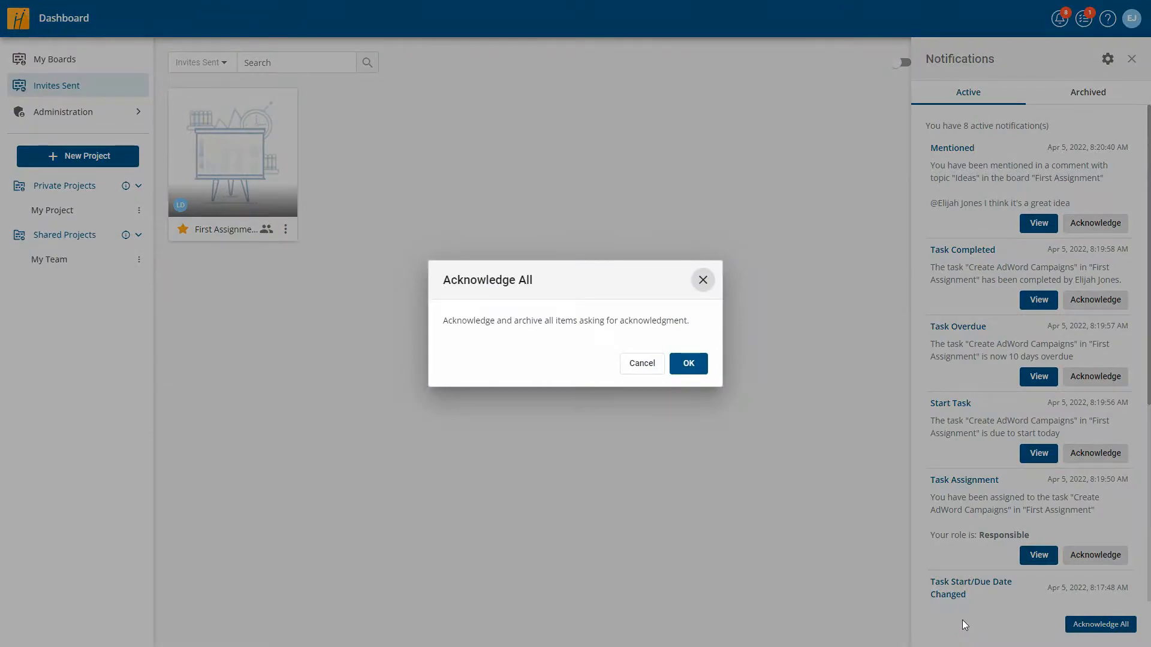
{"action": "left_click", "coordinate": [698, 367]}
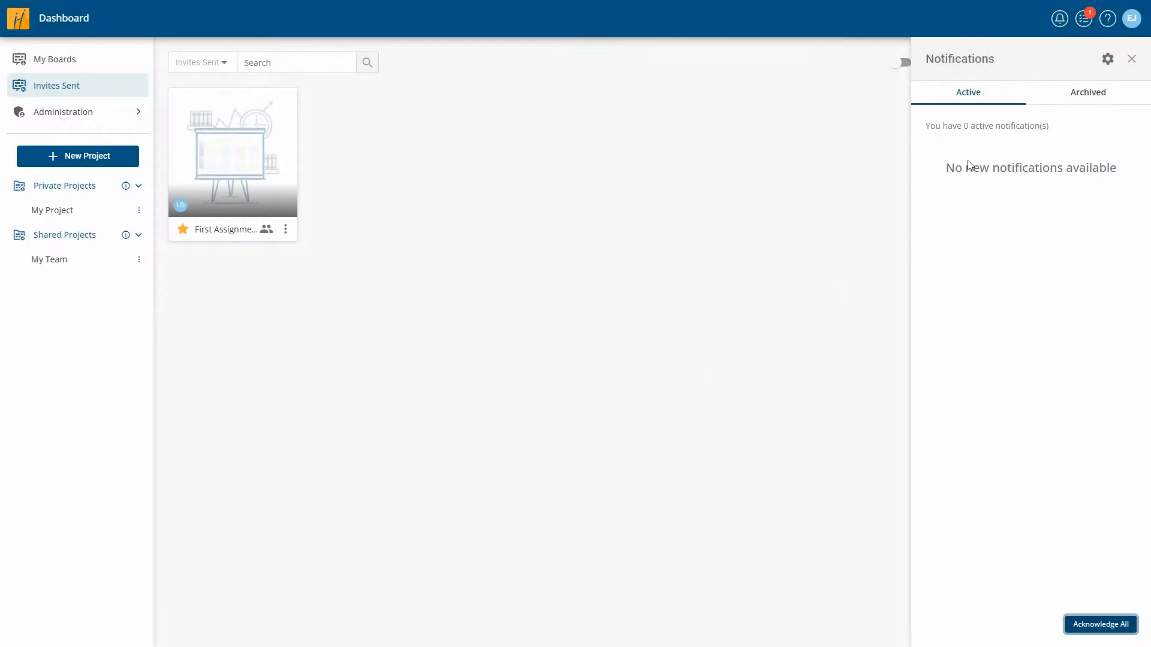
{"action": "left_click", "coordinate": [1088, 91]}
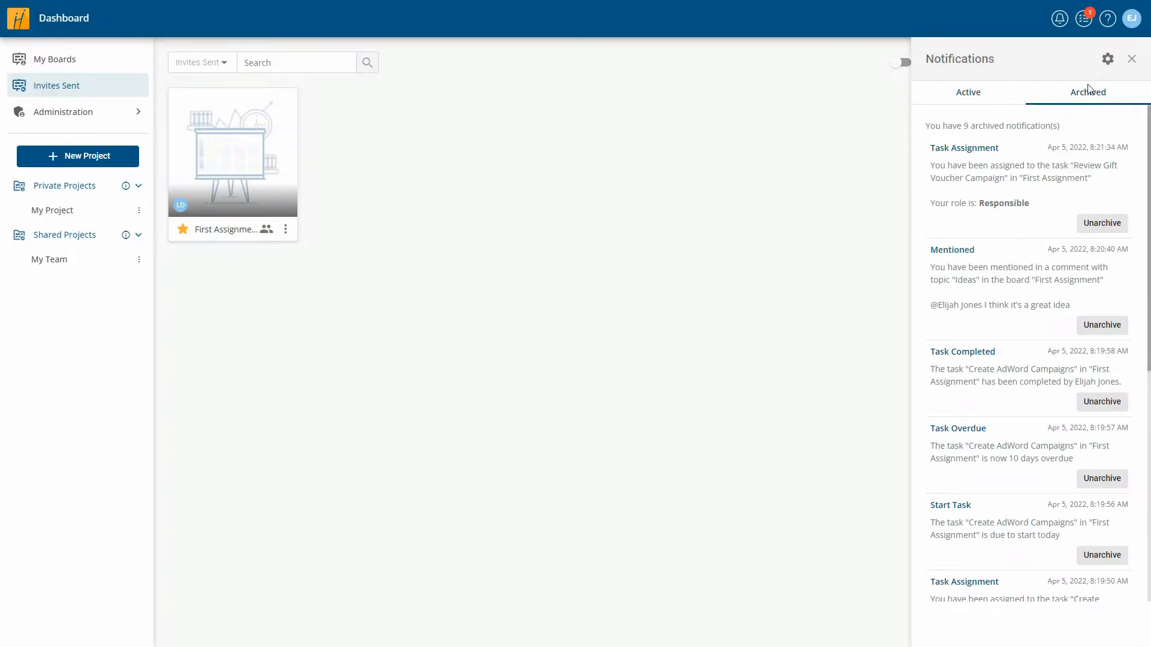
{"action": "left_click", "coordinate": [1108, 59]}
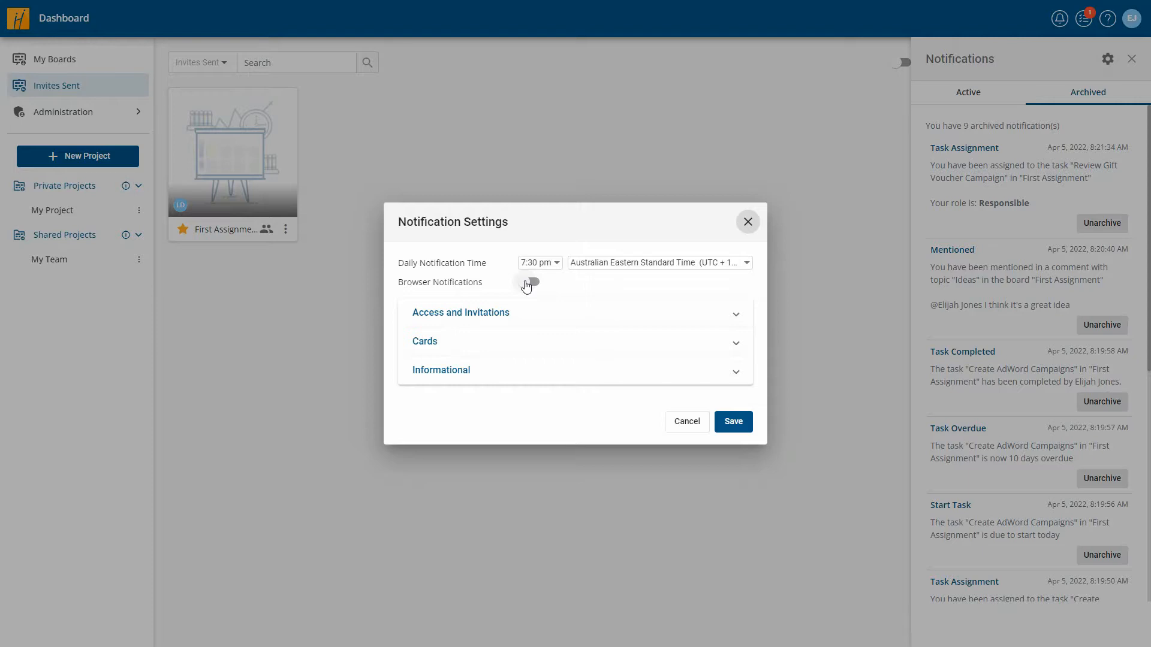
- Enable in-app and email alerts for deleted board invites, keep 7:30 pm, and save
{"action": "left_click", "coordinate": [519, 312]}
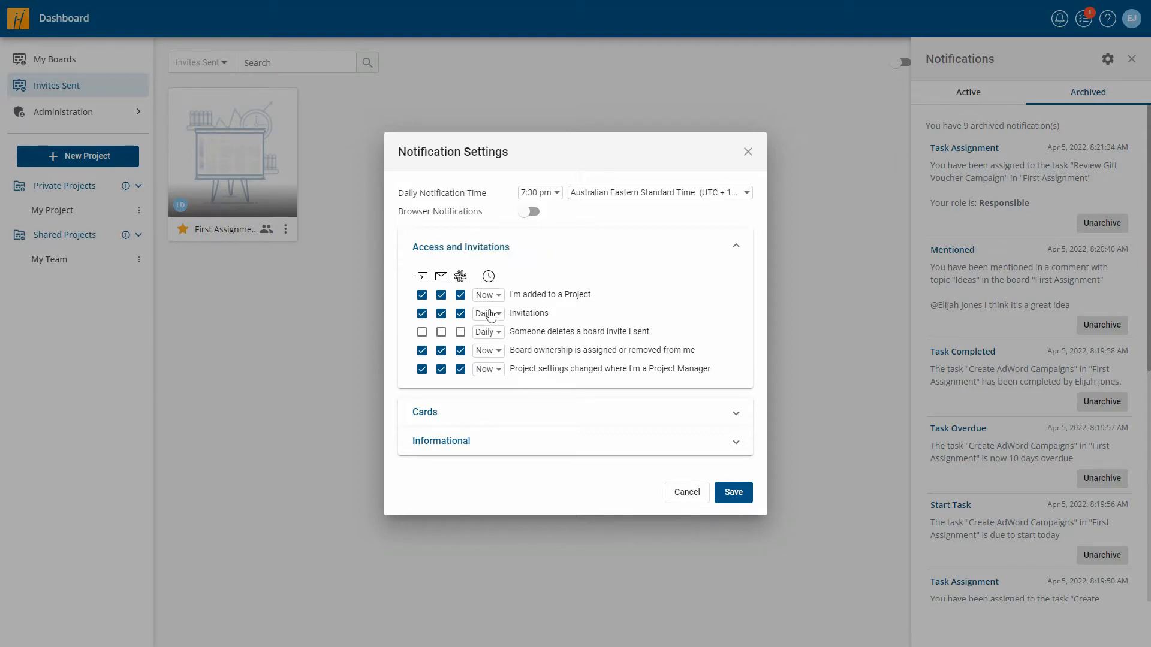
{"action": "left_click", "coordinate": [544, 194]}
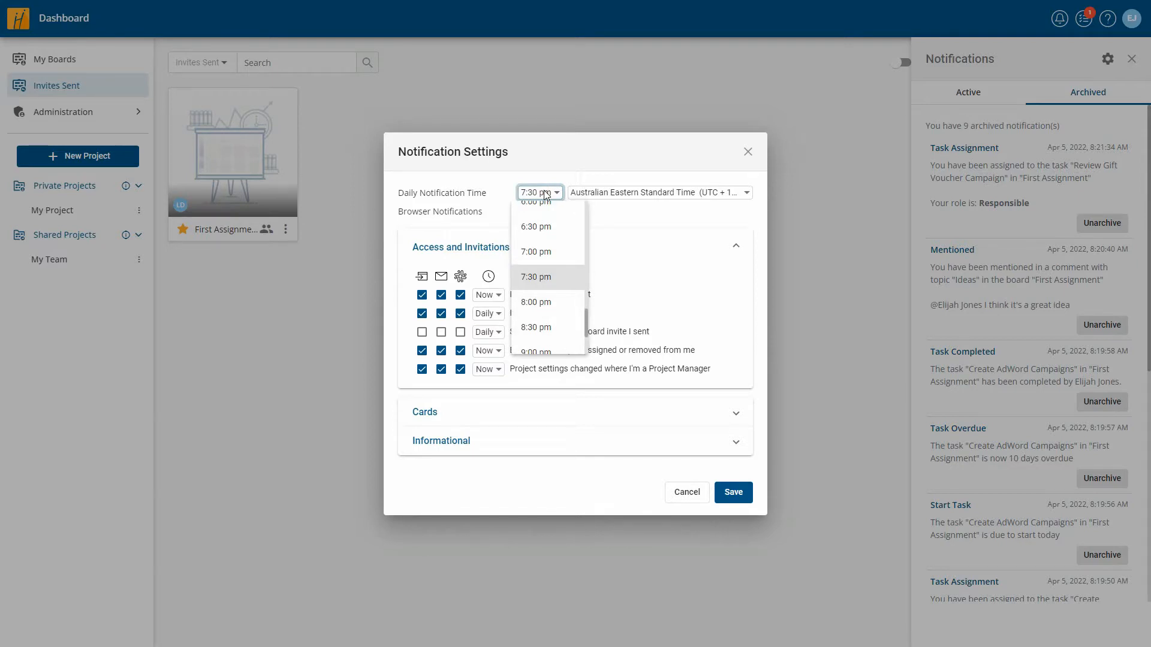
{"action": "left_click", "coordinate": [629, 277]}
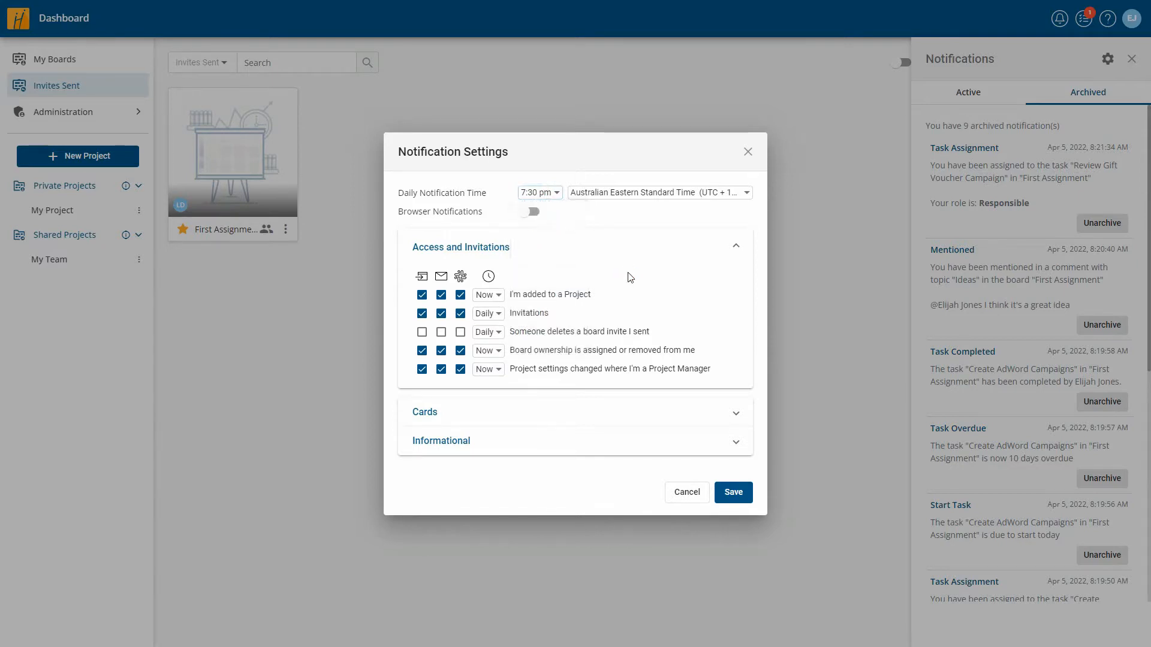
{"action": "left_click", "coordinate": [422, 333]}
{"action": "left_click", "coordinate": [442, 333]}
{"action": "left_click", "coordinate": [736, 493]}
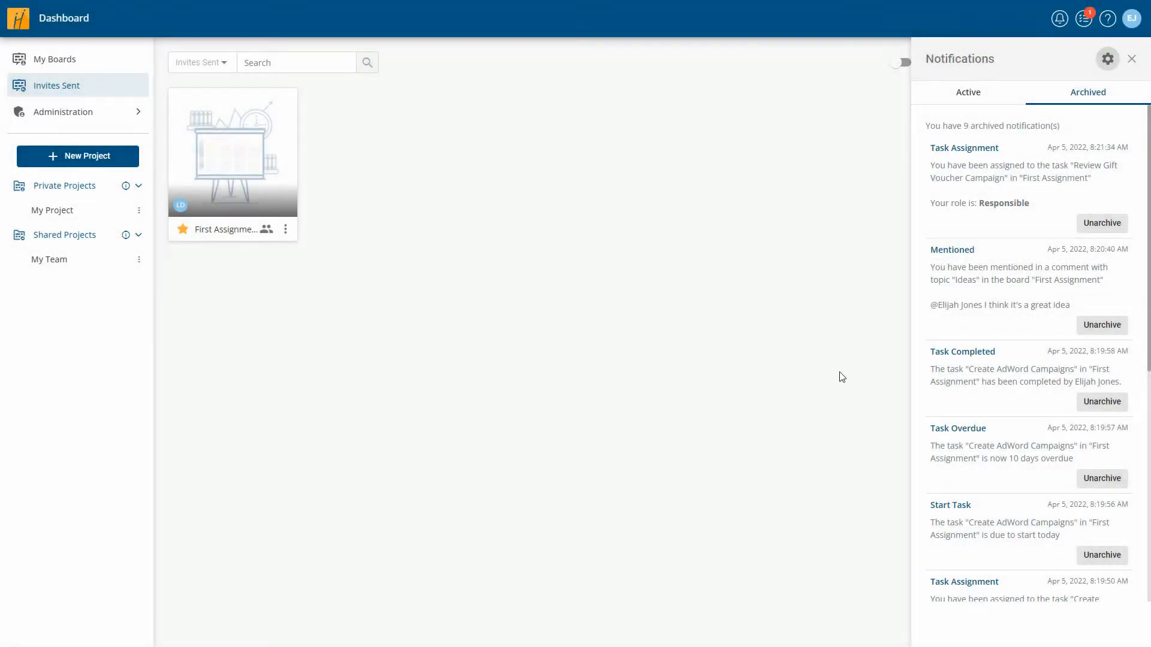
- Show Open, To Do and Completed tasks together in the task list, then view Help topics
{"action": "left_click", "coordinate": [1085, 23]}
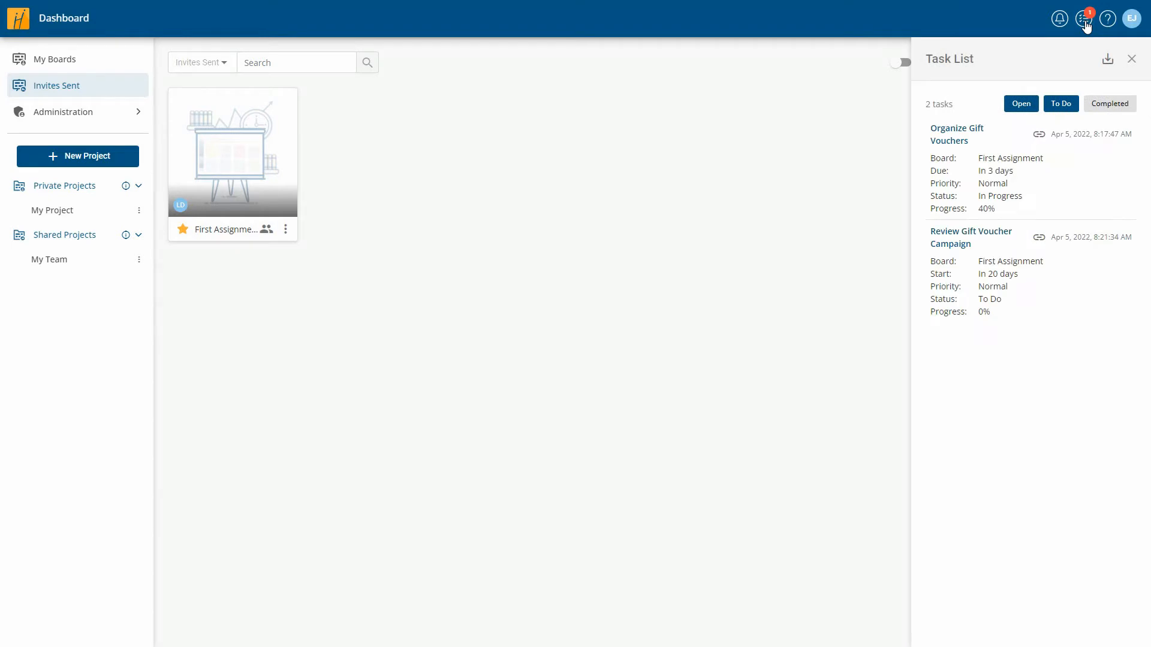
{"action": "left_click", "coordinate": [1061, 105]}
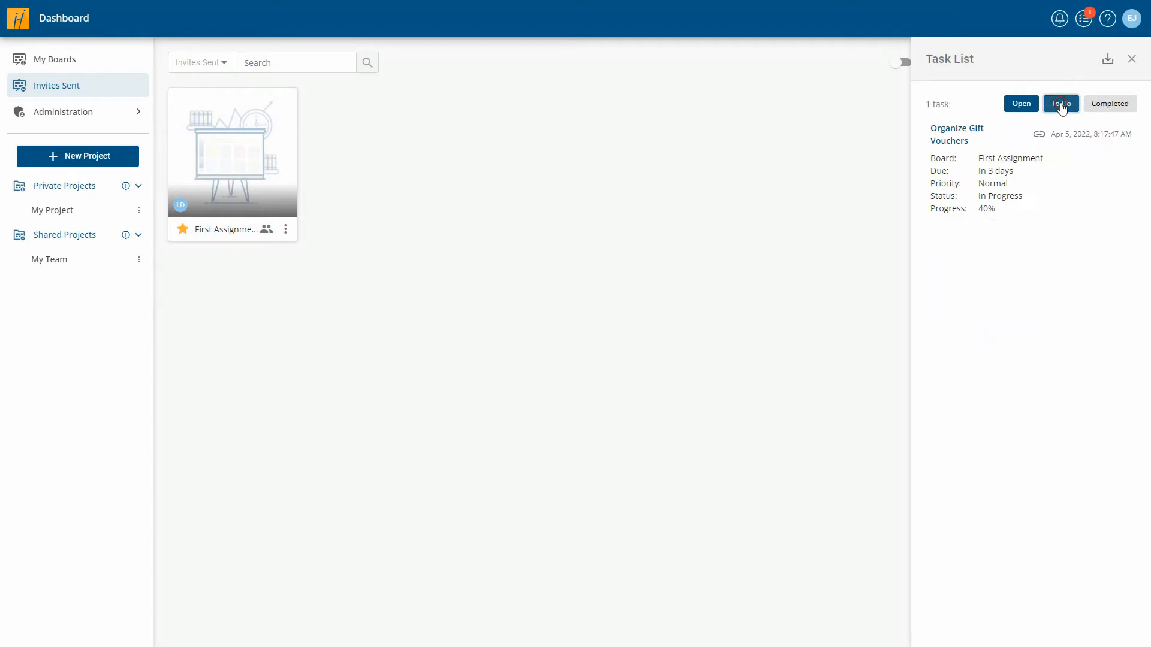
{"action": "left_click", "coordinate": [1021, 104]}
{"action": "left_click", "coordinate": [1063, 104]}
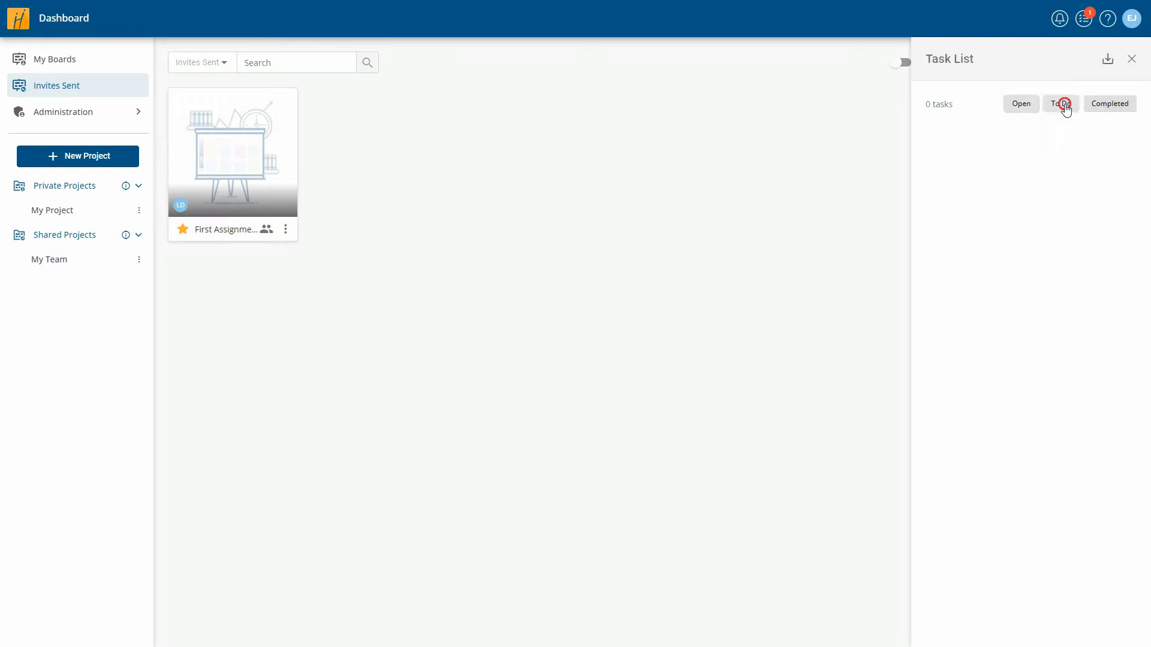
{"action": "left_click", "coordinate": [1062, 104]}
{"action": "left_click", "coordinate": [1094, 108]}
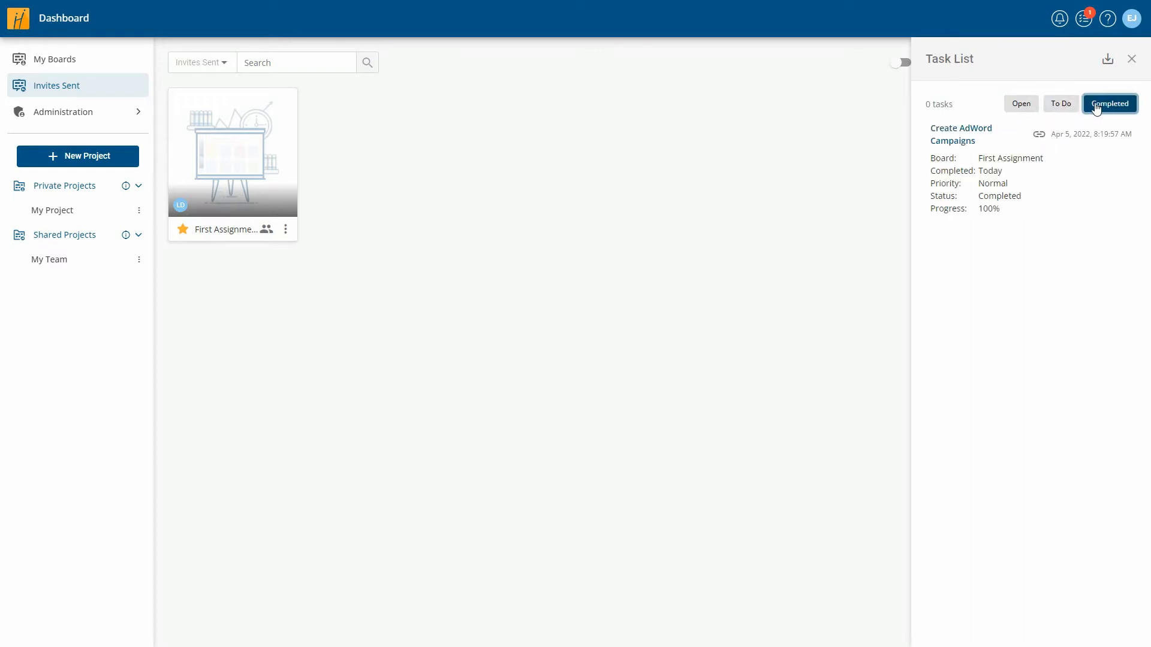
{"action": "left_click", "coordinate": [1060, 107]}
{"action": "left_click", "coordinate": [1029, 108]}
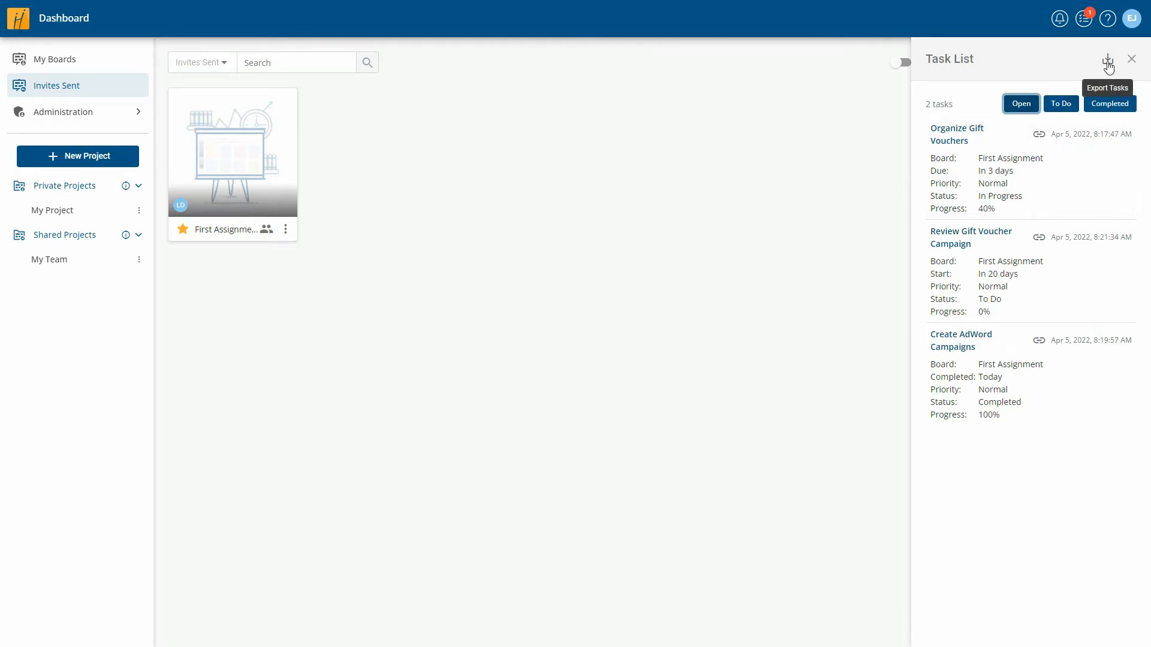
{"action": "left_click", "coordinate": [1107, 20]}
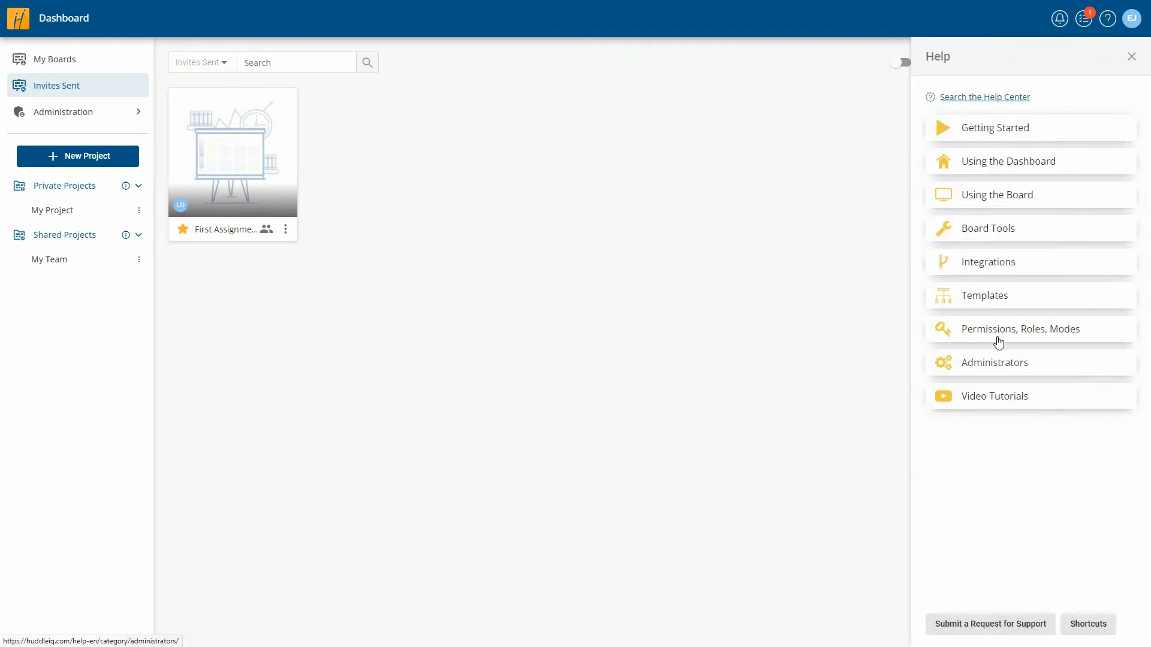
{"action": "left_click", "coordinate": [998, 624]}
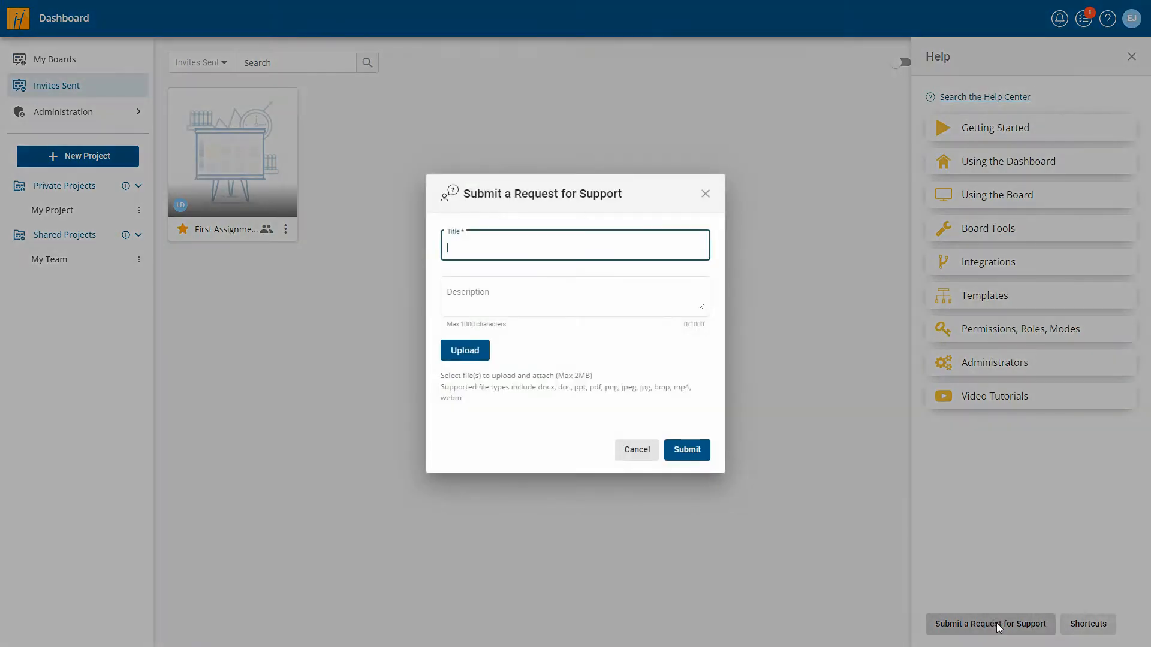
{"action": "left_click", "coordinate": [643, 452]}
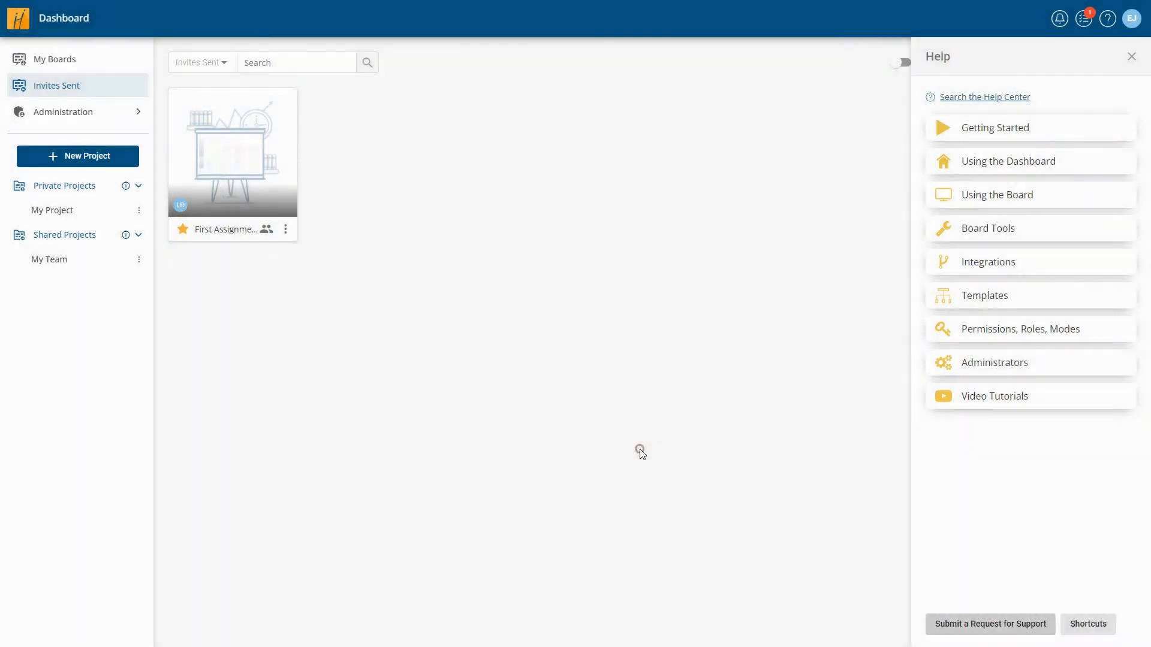
{"action": "left_click", "coordinate": [1088, 627]}
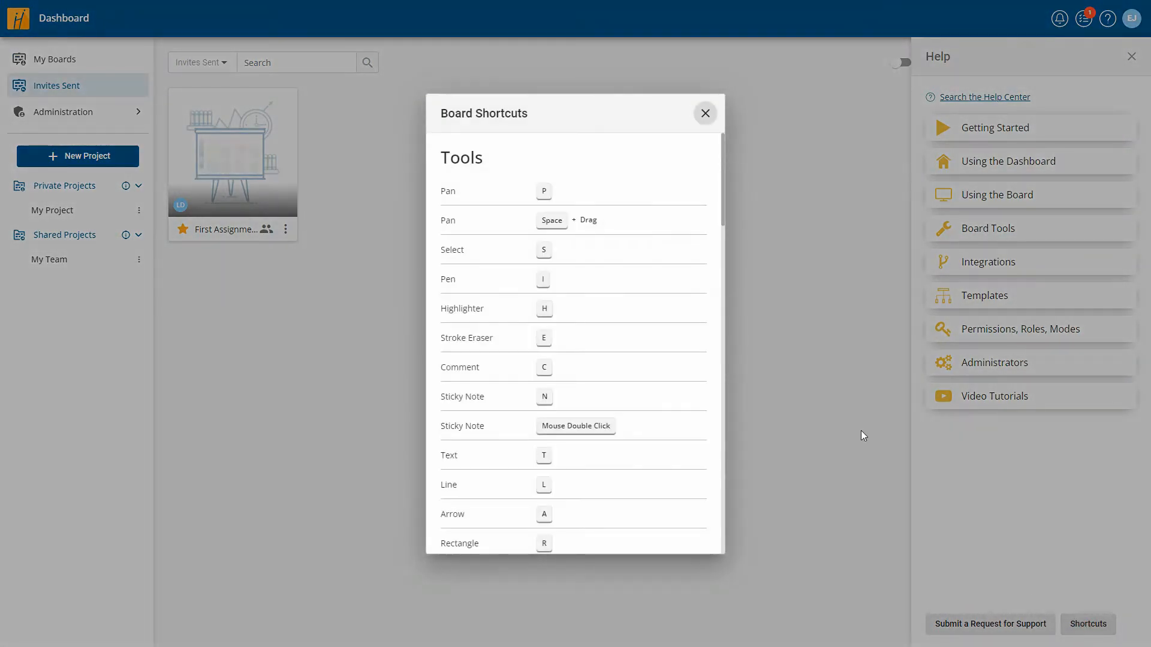
{"action": "left_click_drag", "start_coordinate": [723, 222], "coordinate": [719, 543]}
{"action": "left_click", "coordinate": [706, 114]}
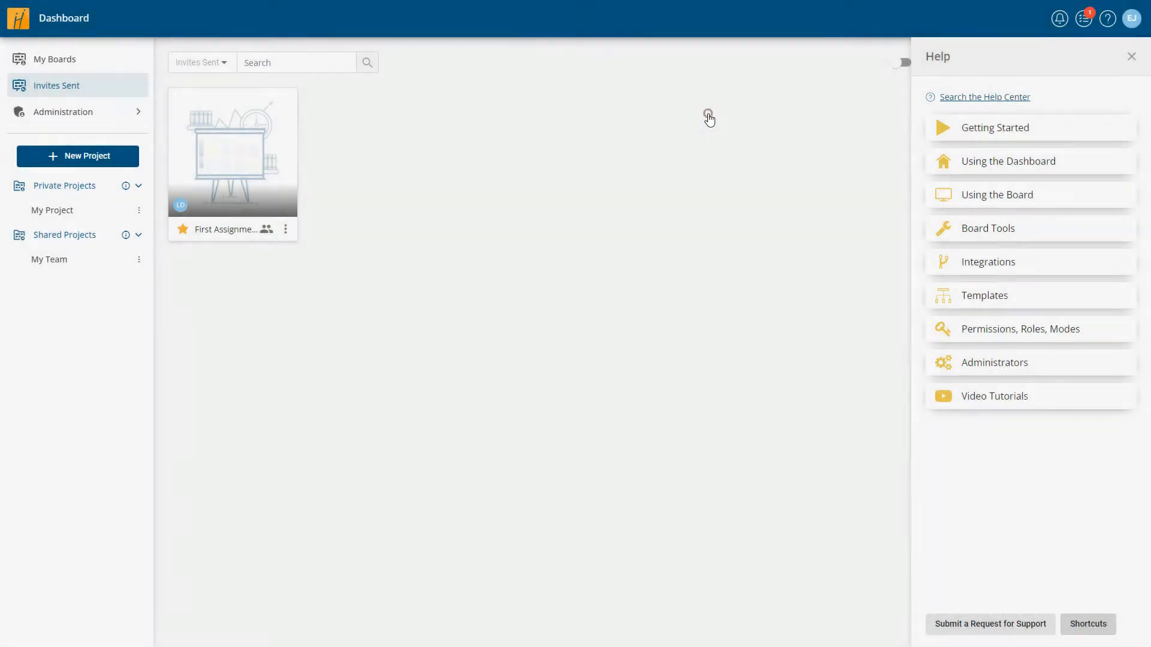
- Upload ProfileImage.webp as the account's profile photo
{"action": "left_click", "coordinate": [1131, 19]}
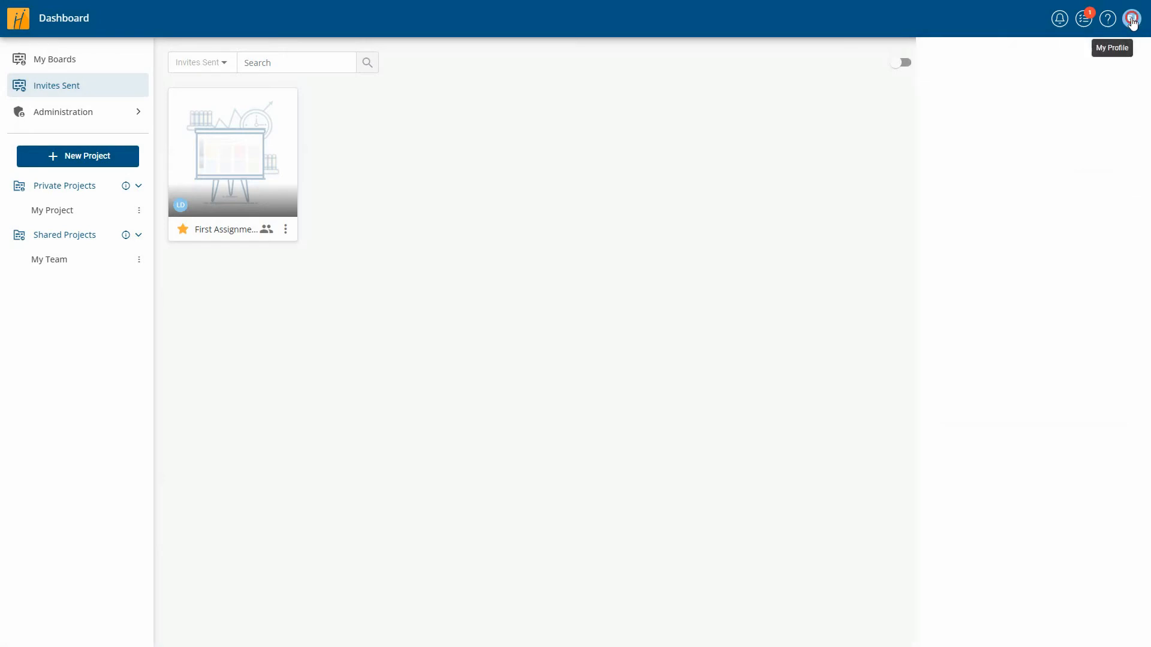
{"action": "left_click", "coordinate": [1099, 94]}
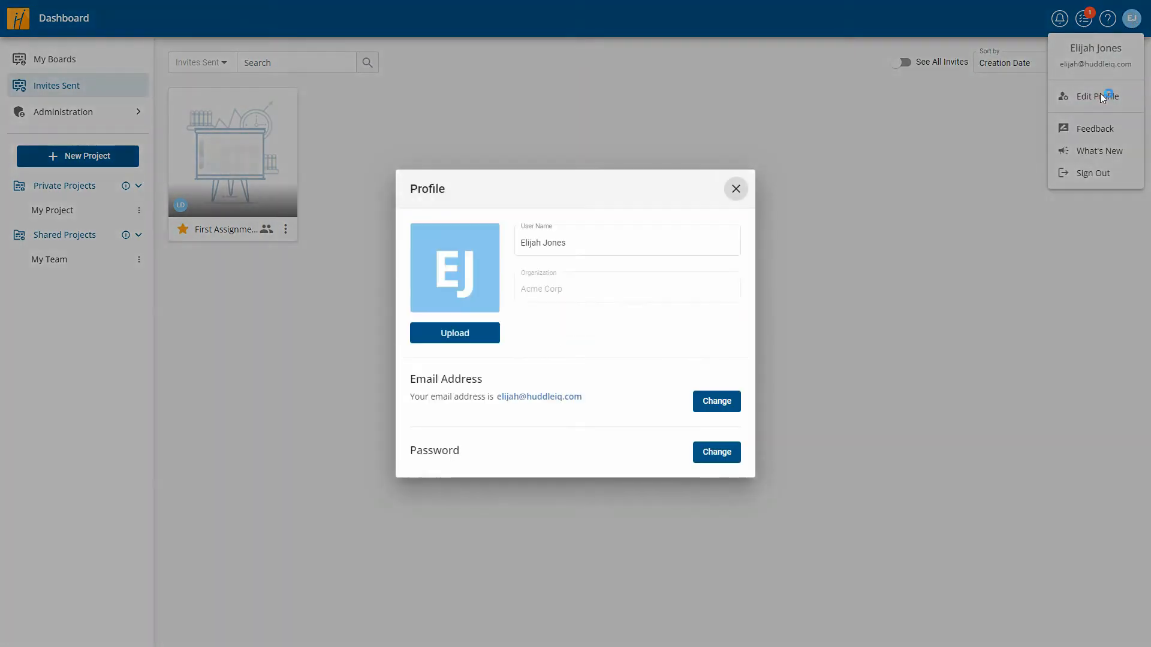
{"action": "left_click", "coordinate": [456, 333]}
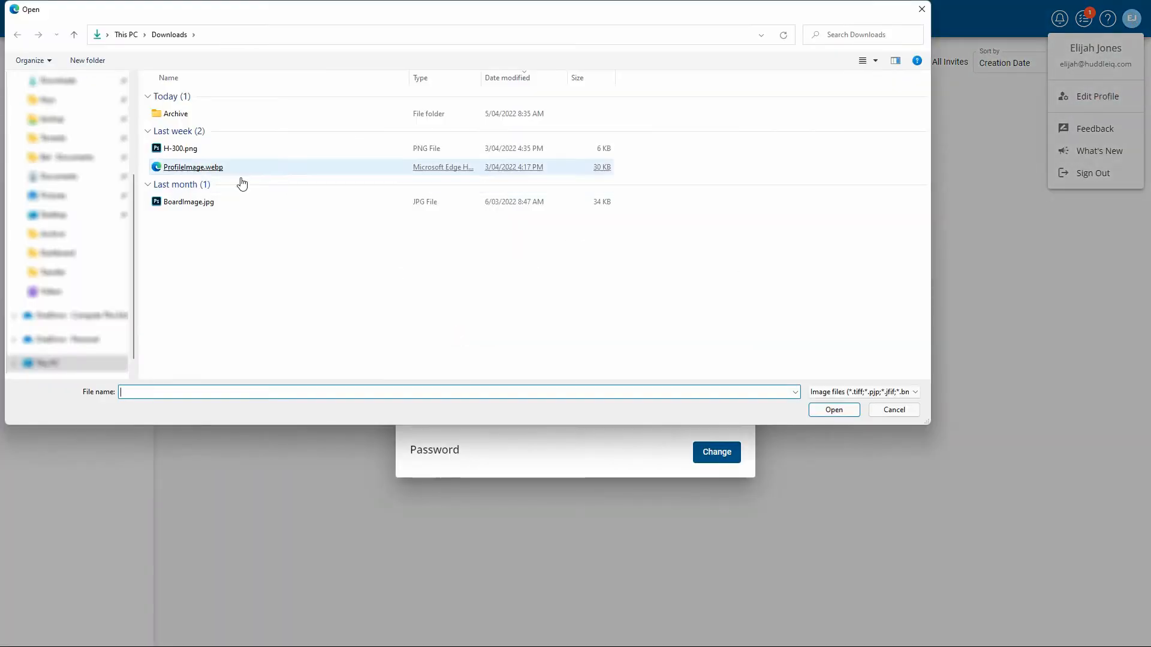
{"action": "double_click", "coordinate": [204, 166]}
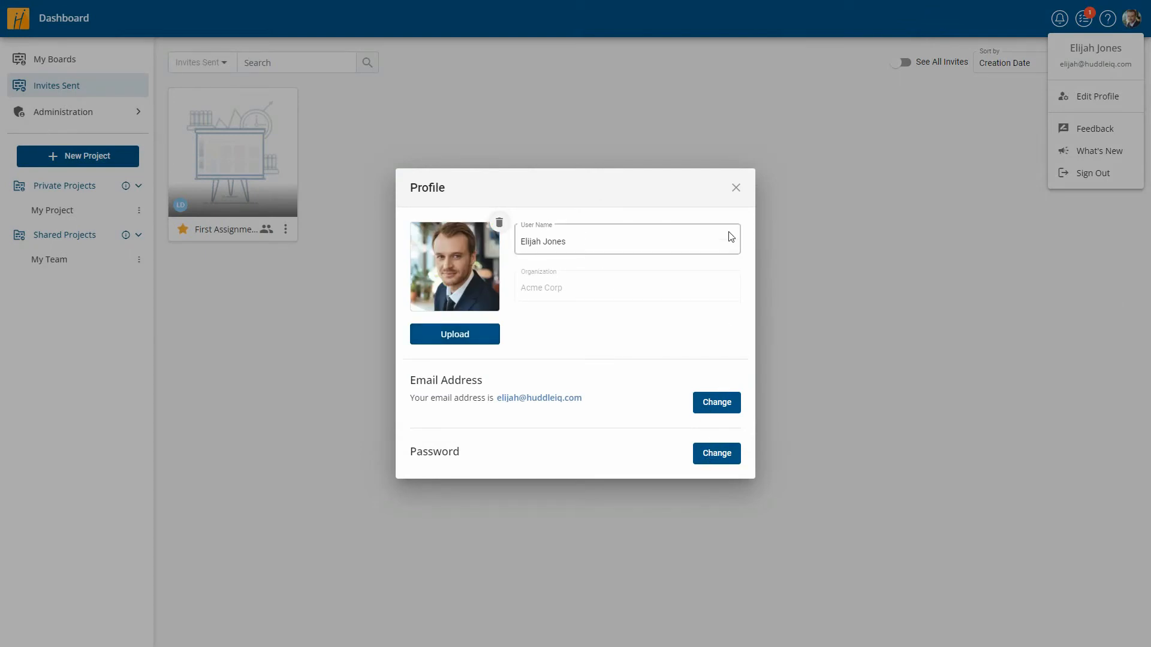
{"action": "left_click", "coordinate": [736, 188]}
- Look over the Feedback form and What's New announcements, then sign out
{"action": "left_click", "coordinate": [1082, 130]}
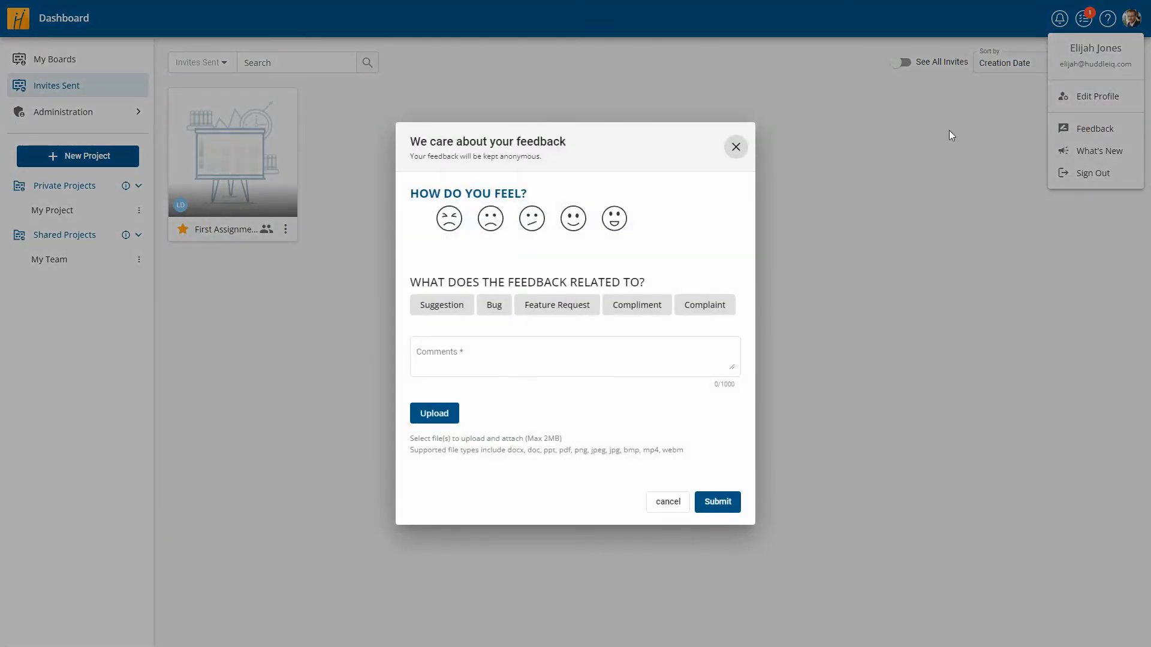
{"action": "left_click", "coordinate": [736, 147]}
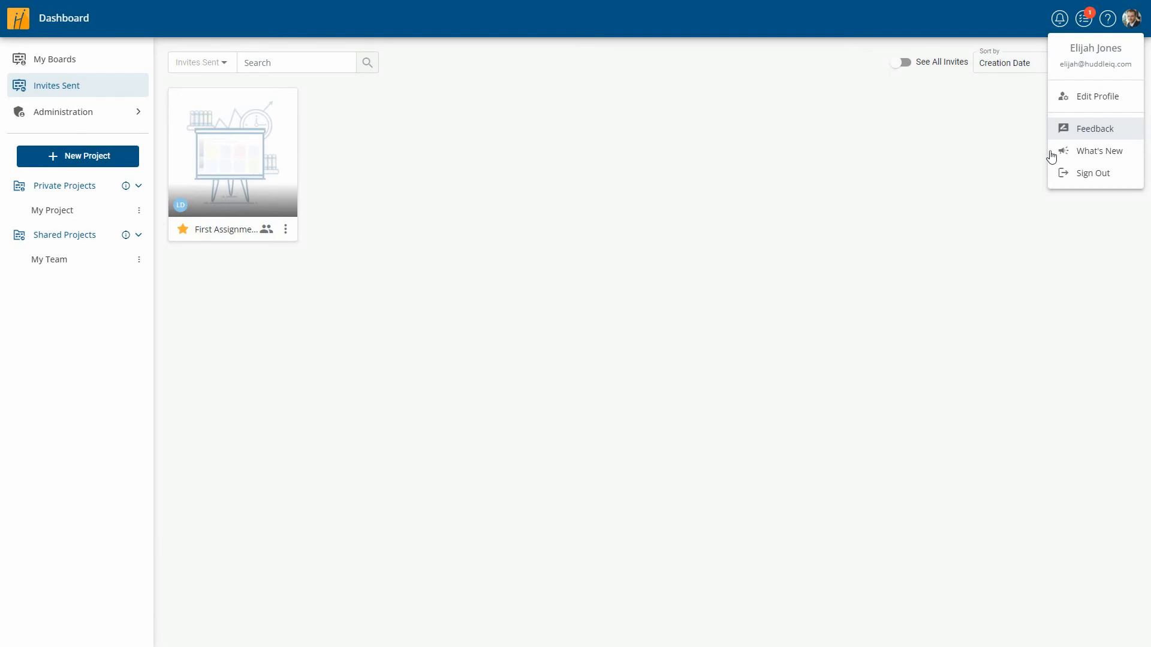
{"action": "left_click", "coordinate": [1084, 152]}
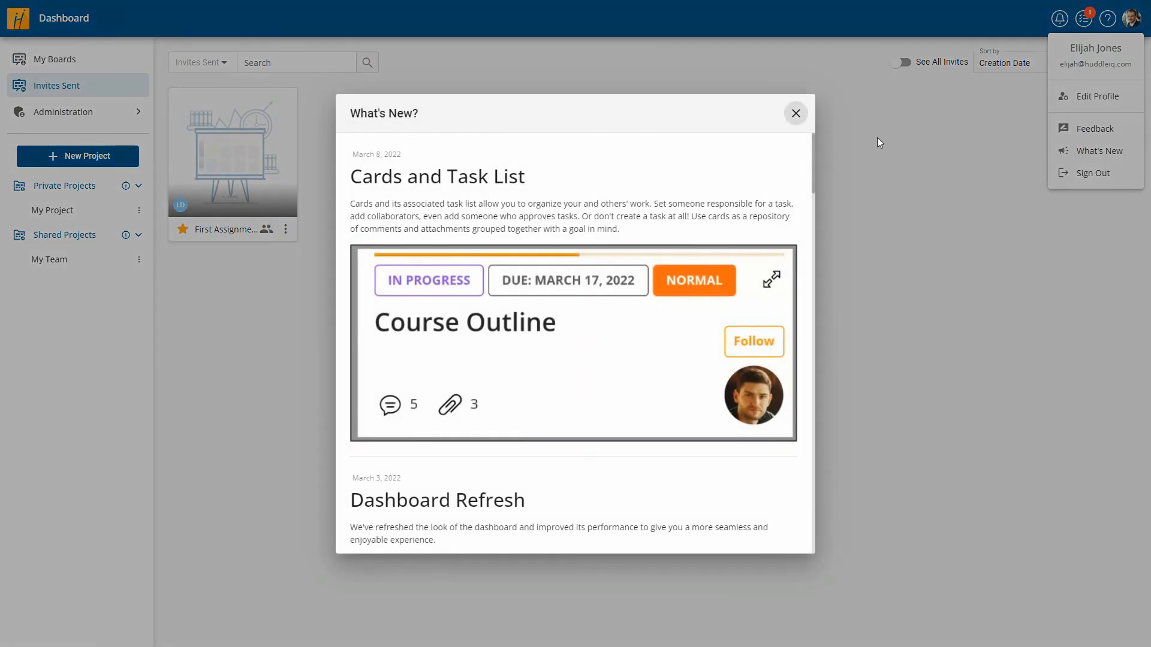
{"action": "left_click", "coordinate": [795, 113]}
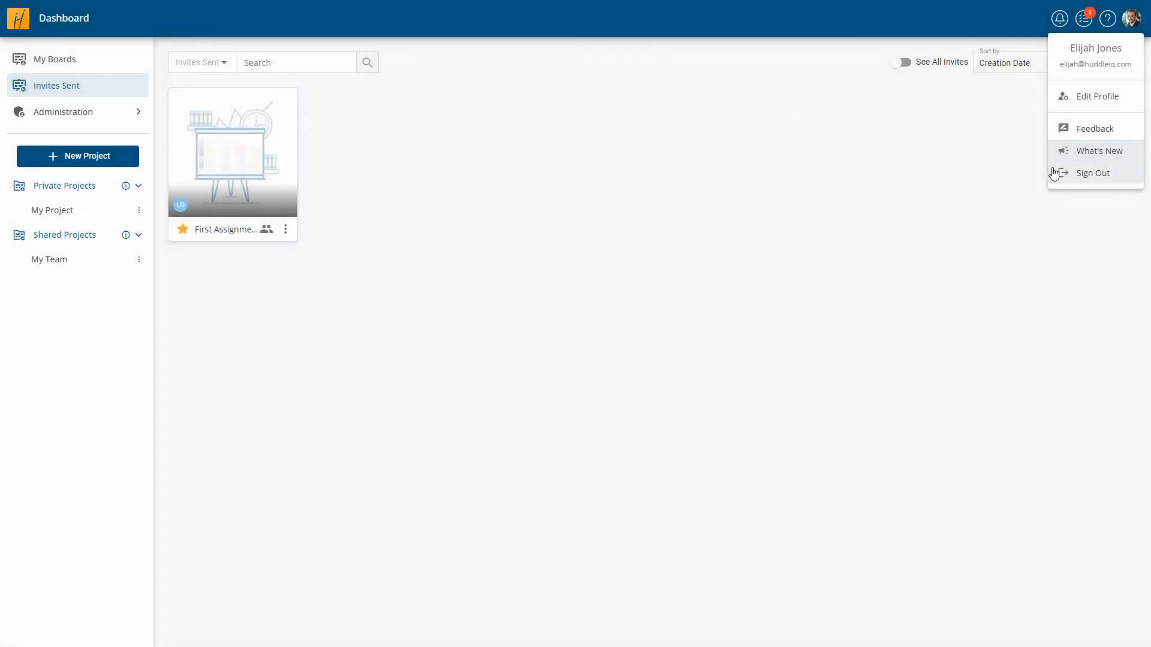
{"action": "left_click", "coordinate": [1095, 180]}
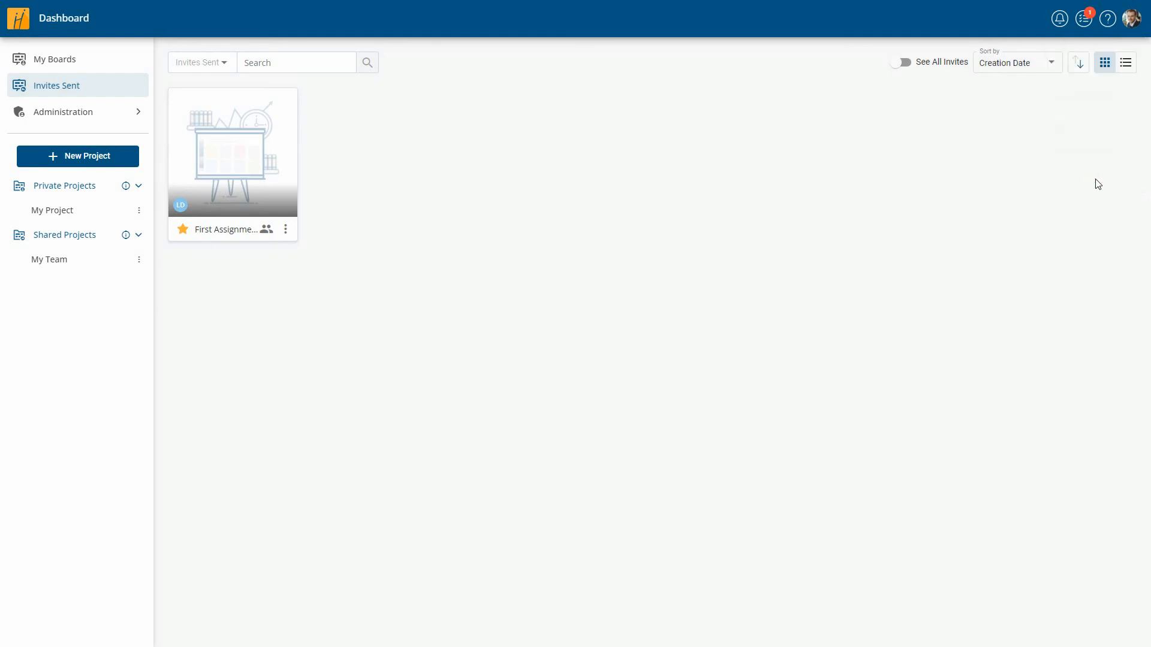